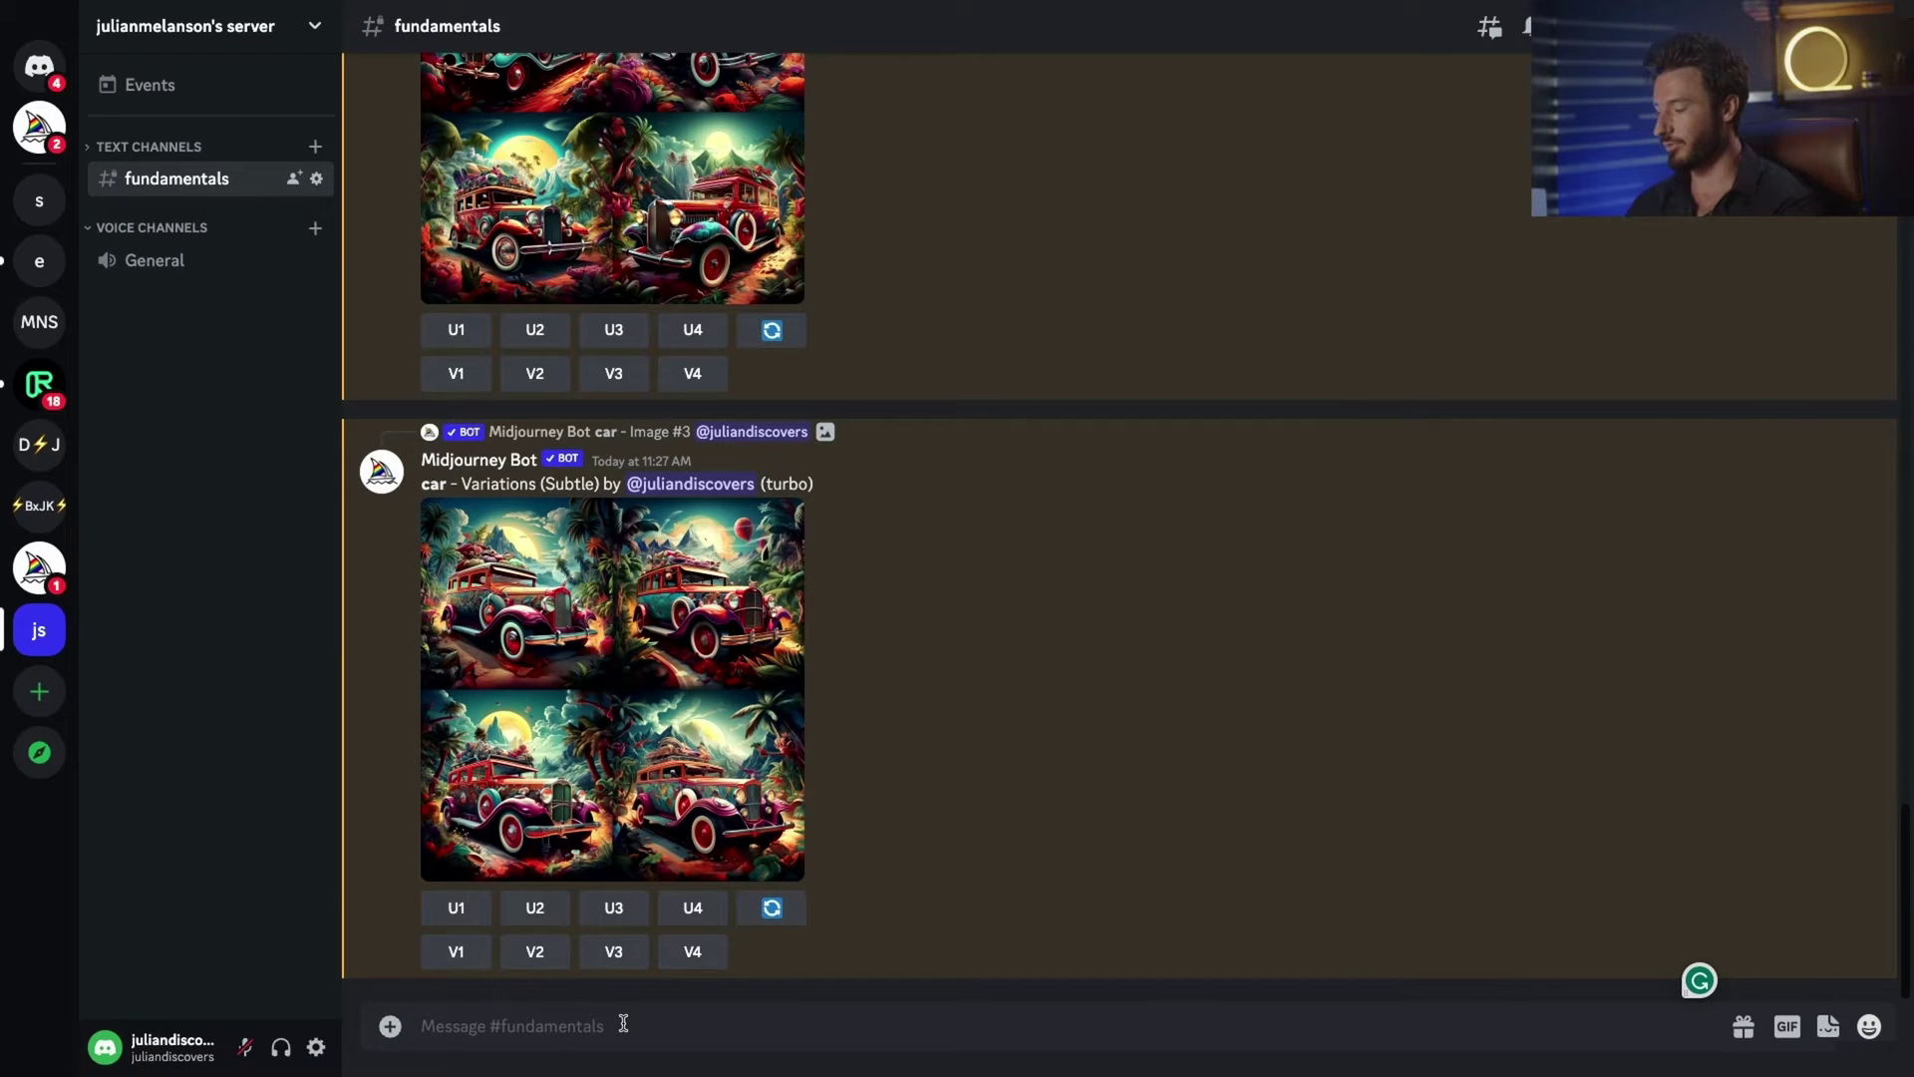
- Drop the unfinished /imagine, run /settings, switch Remix mode off, and dismiss the reply
click(622, 1025)
text(/im)
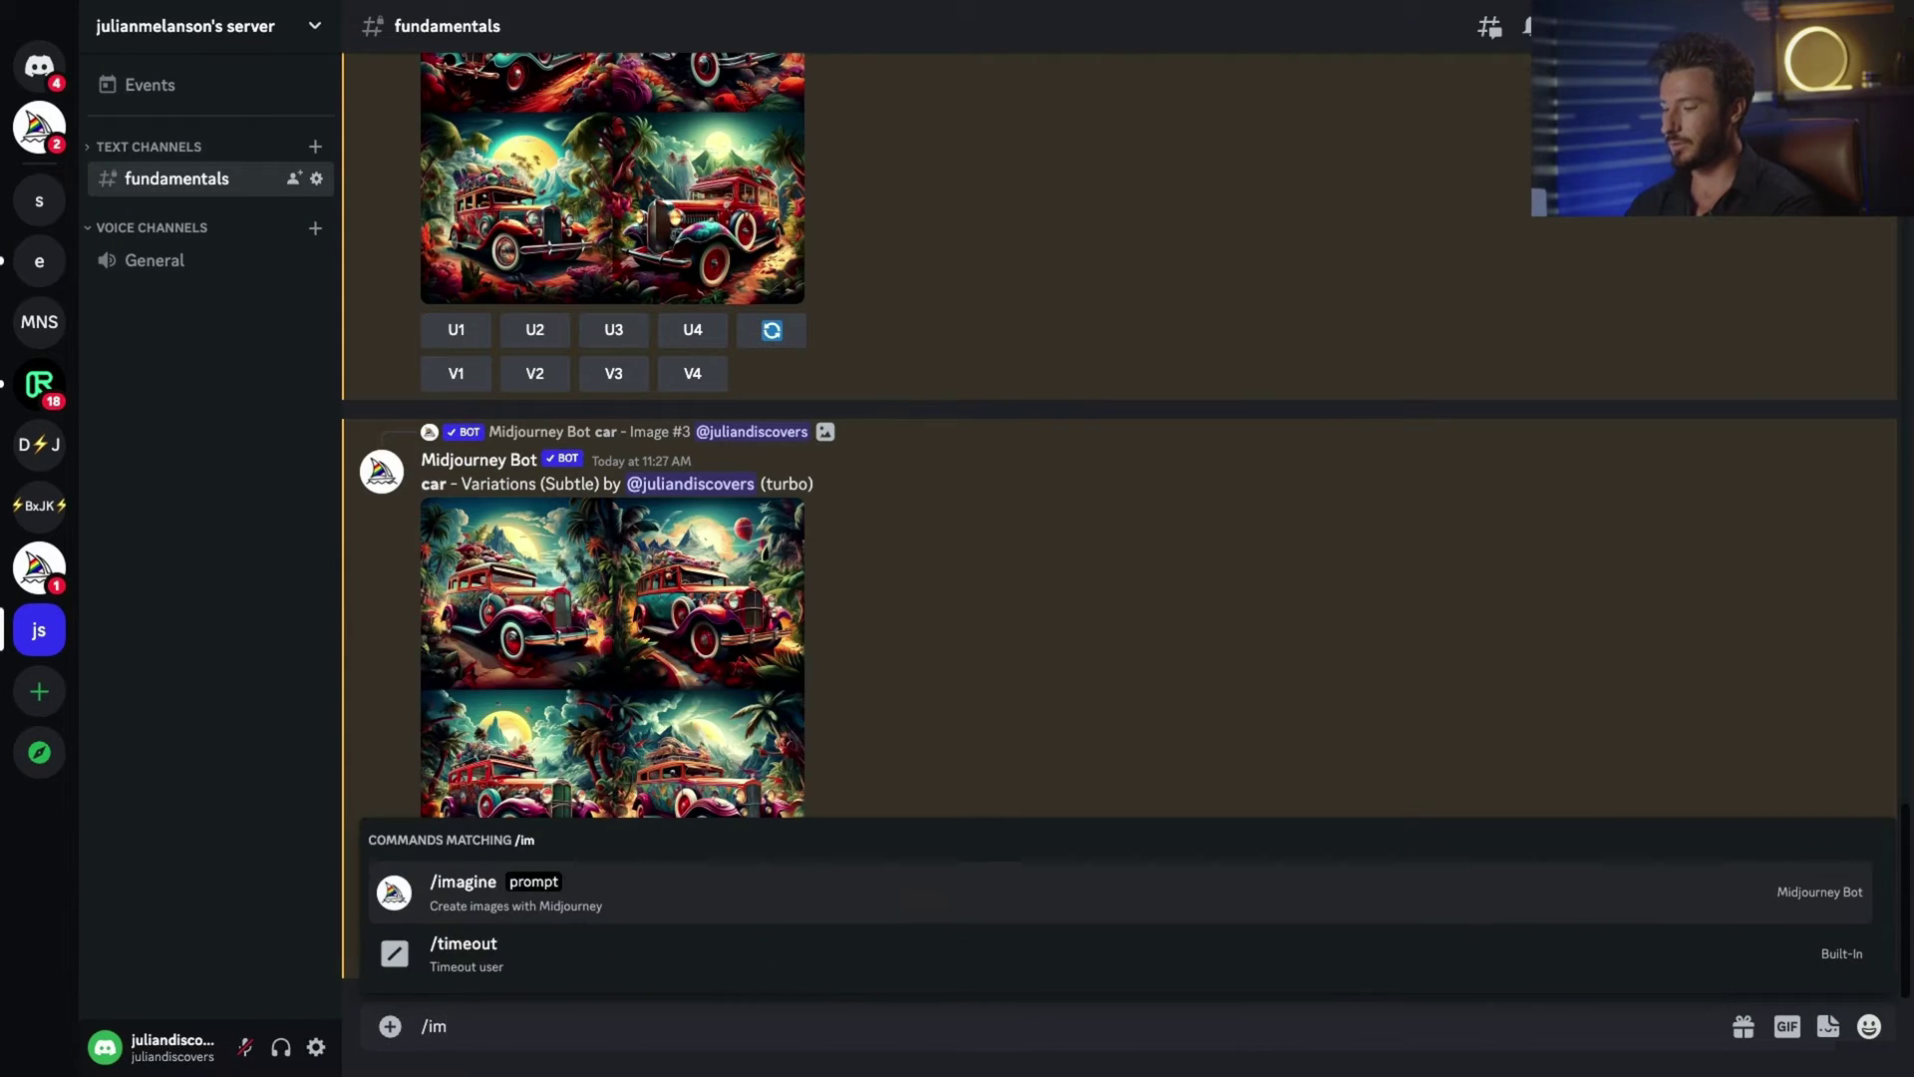
click(464, 881)
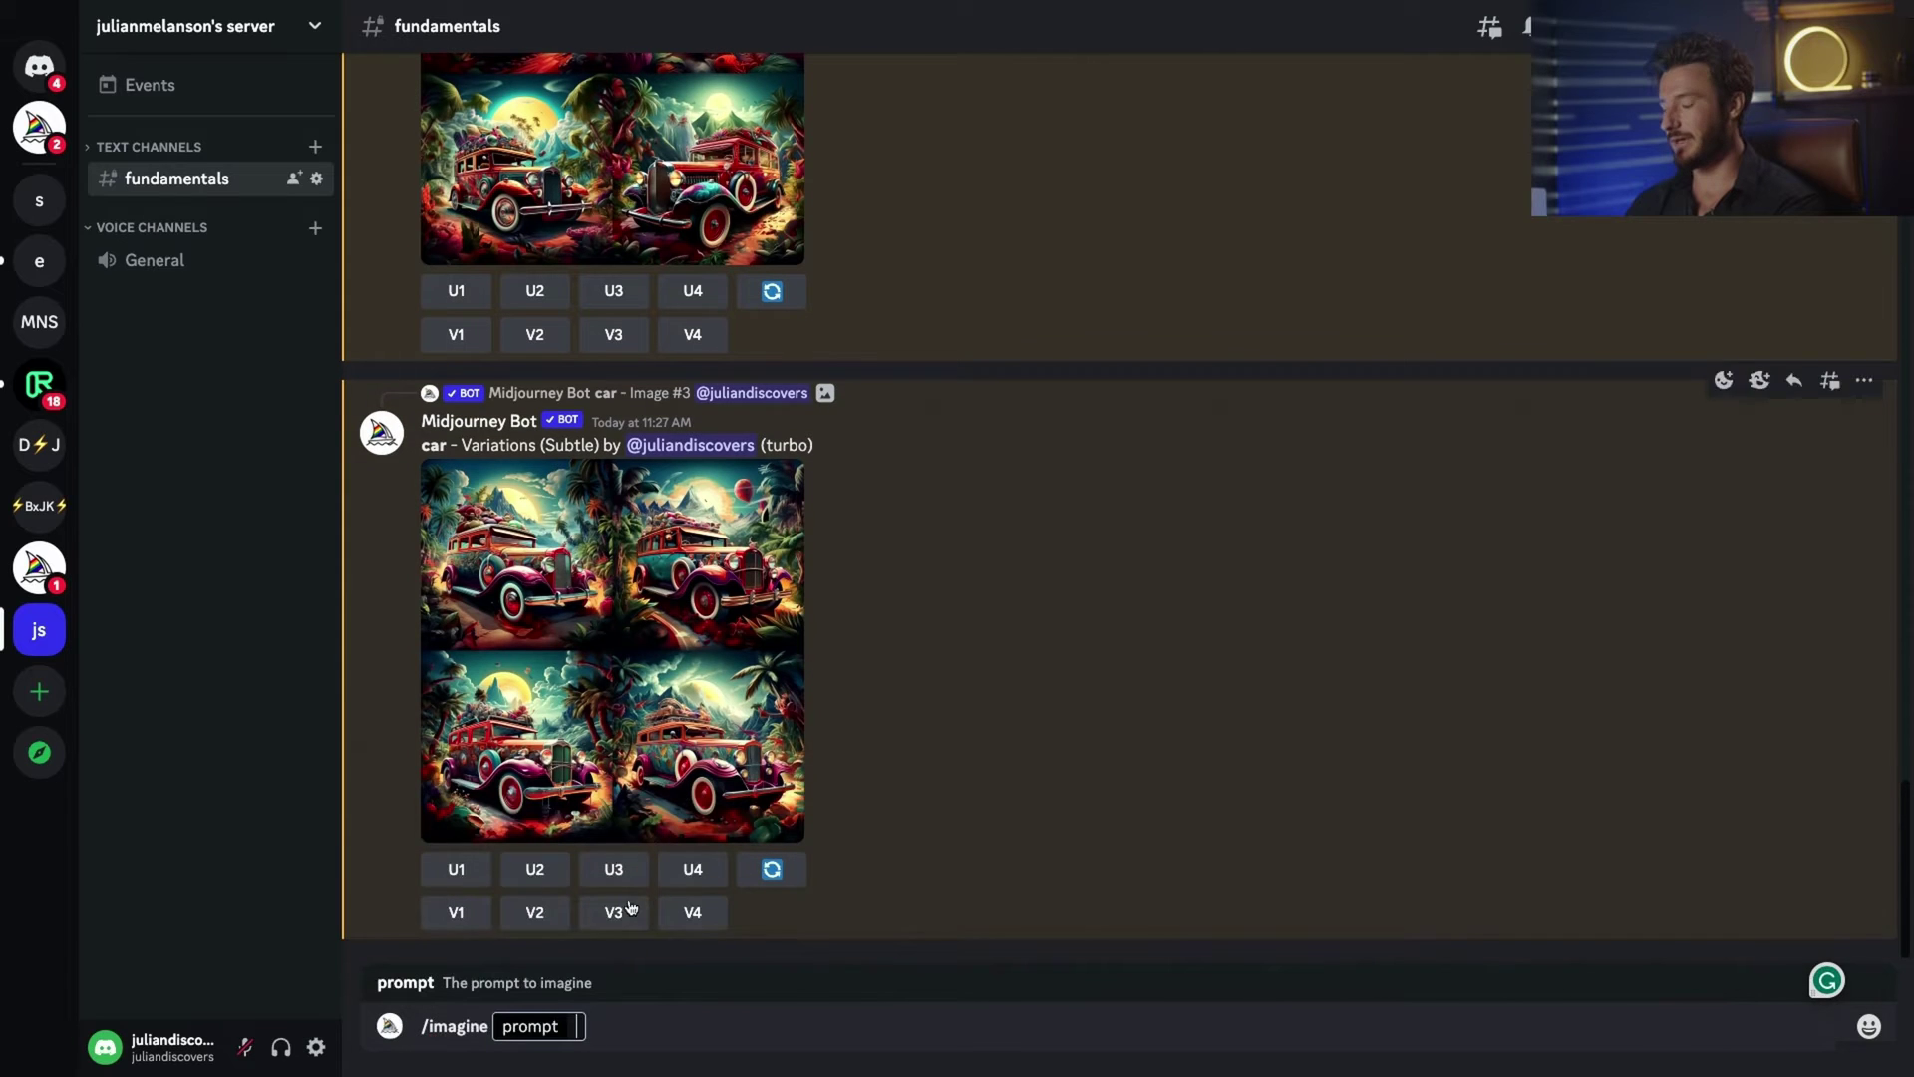
key(BackSpace)
key(BackSpace)
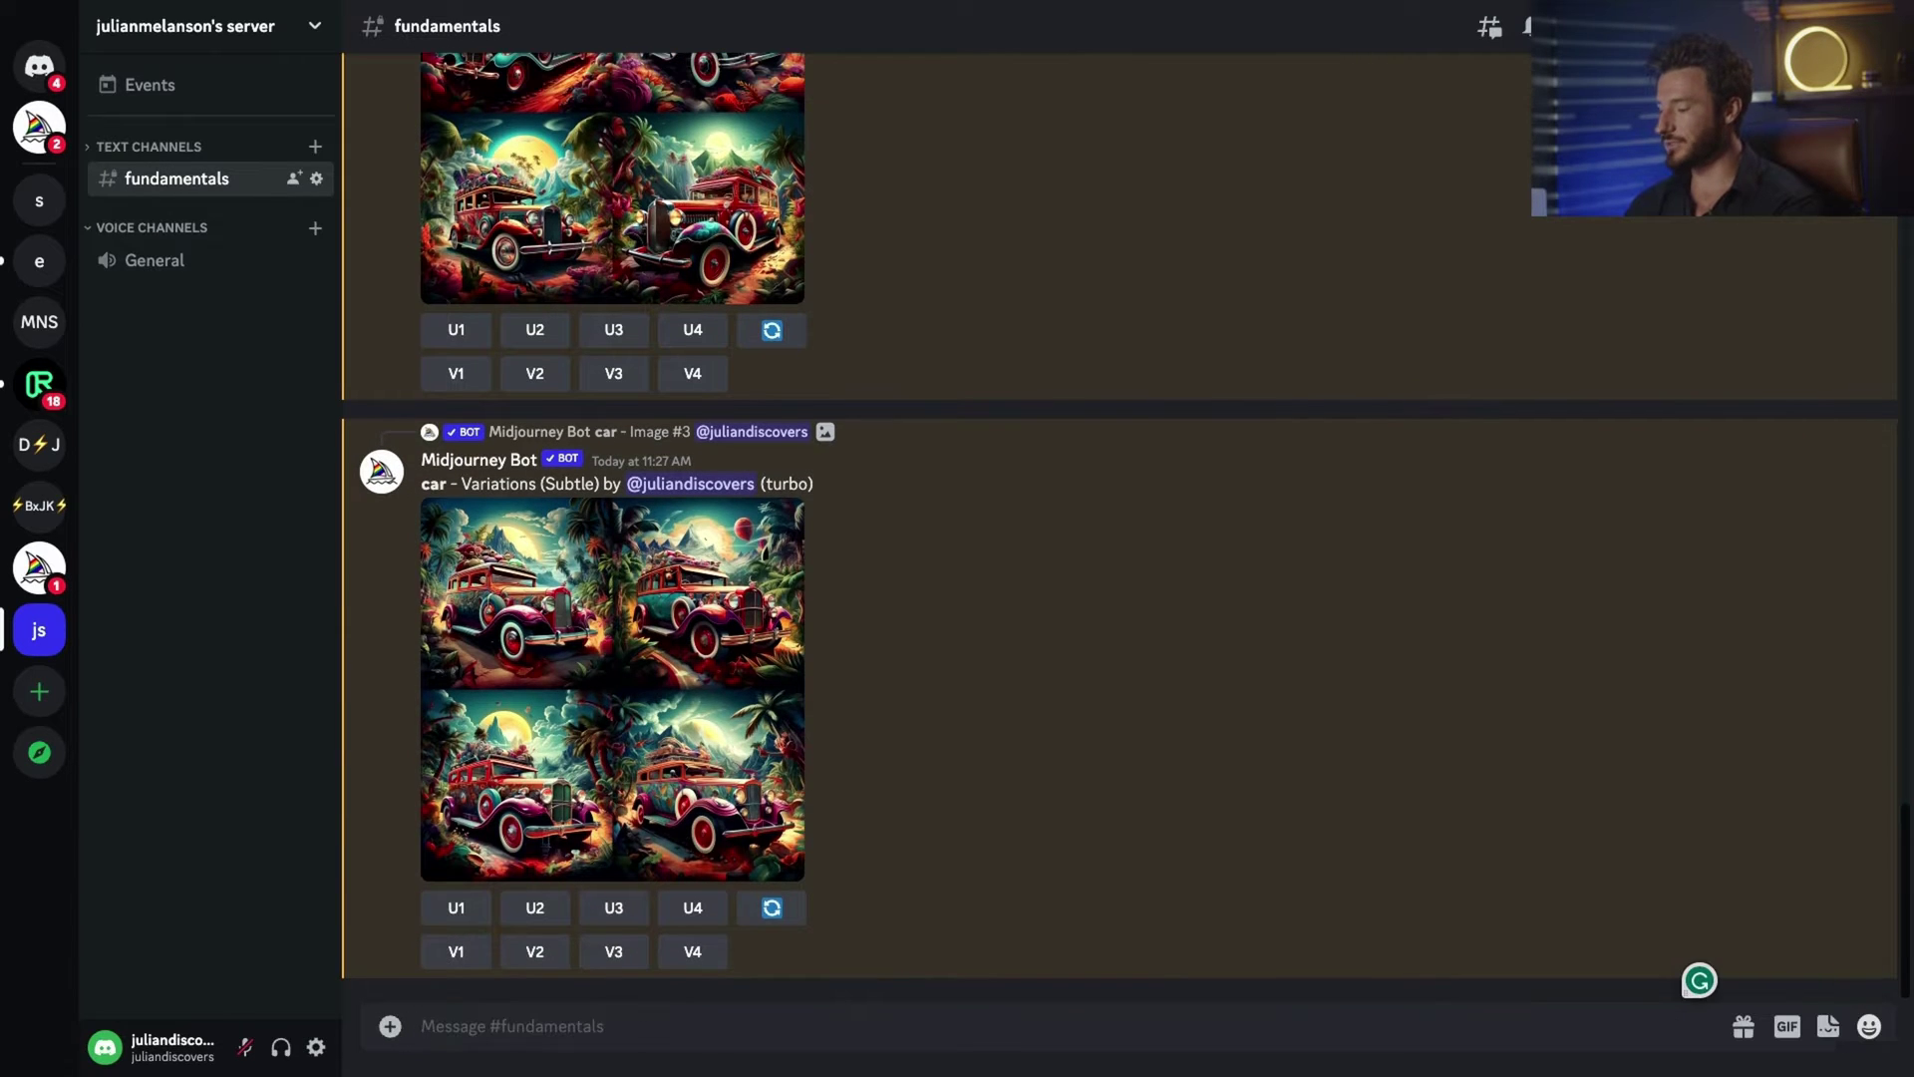
text(/)
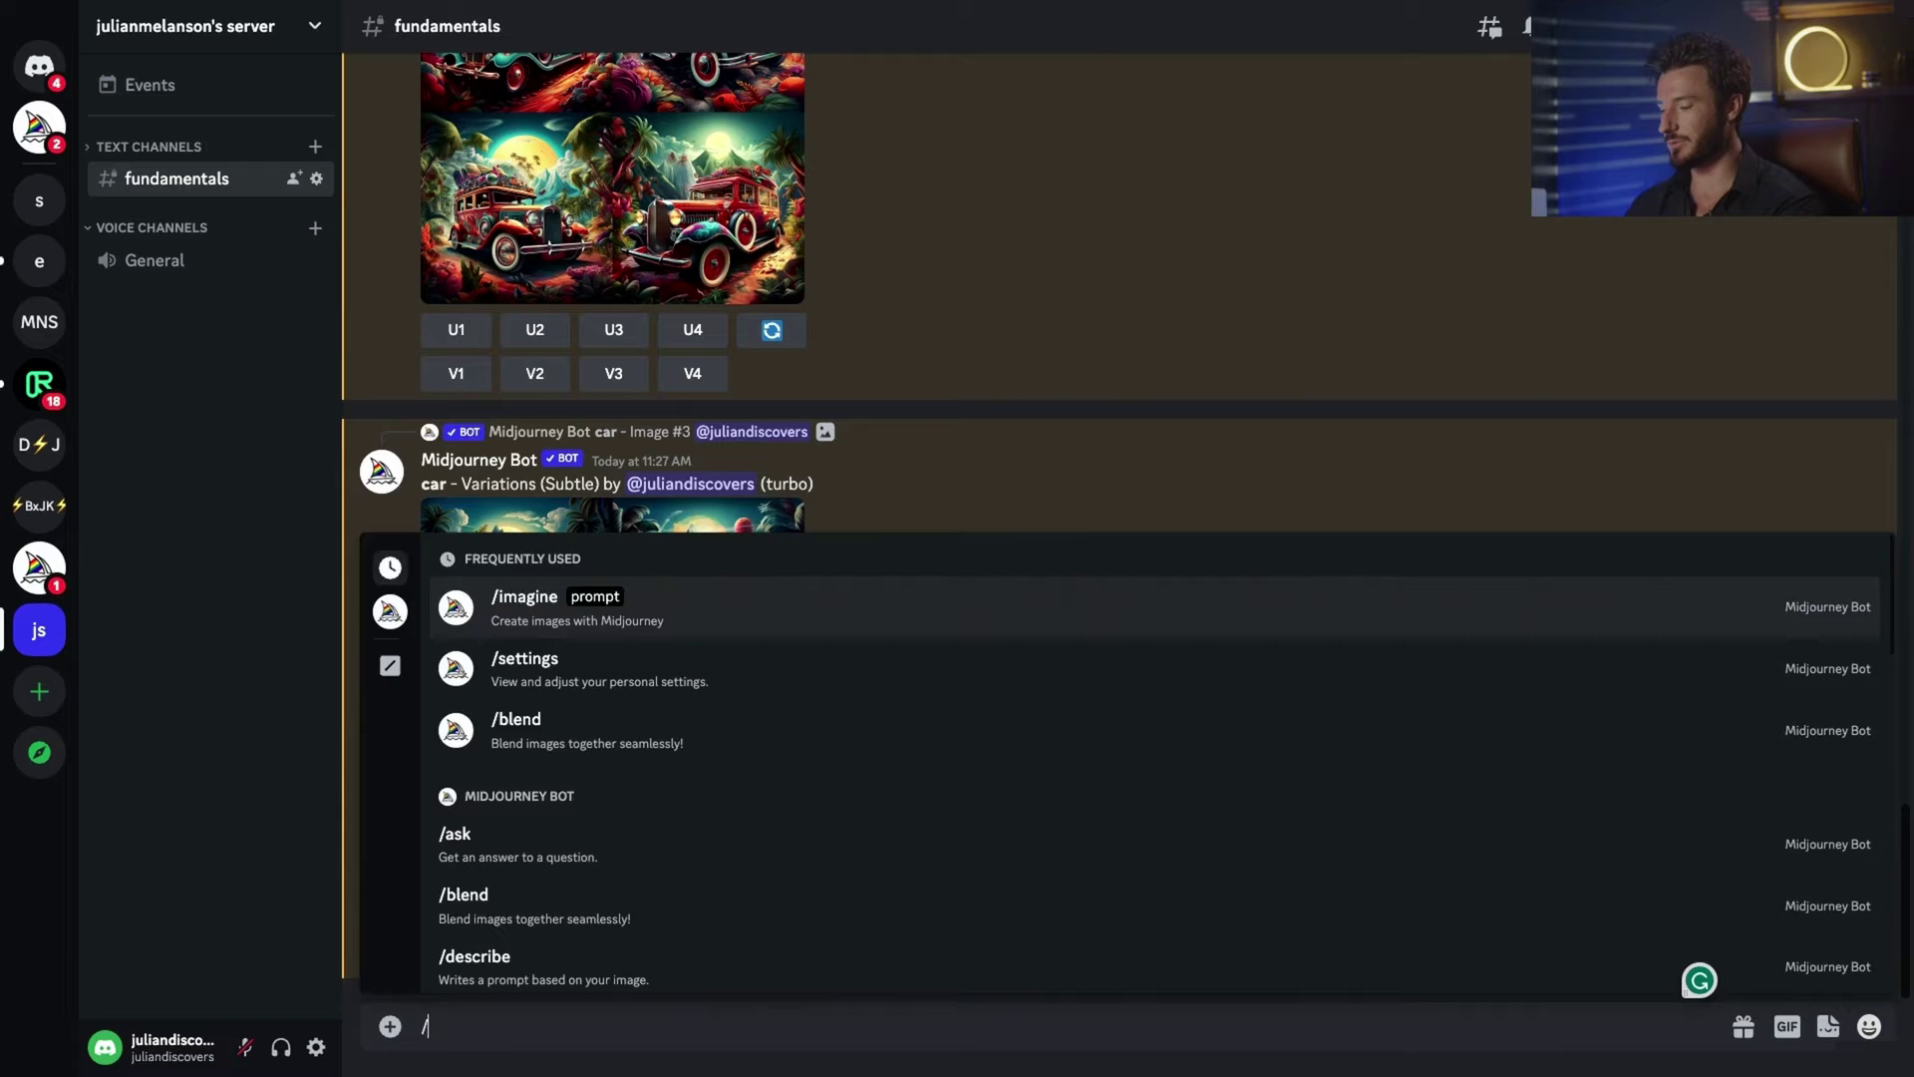
text(se)
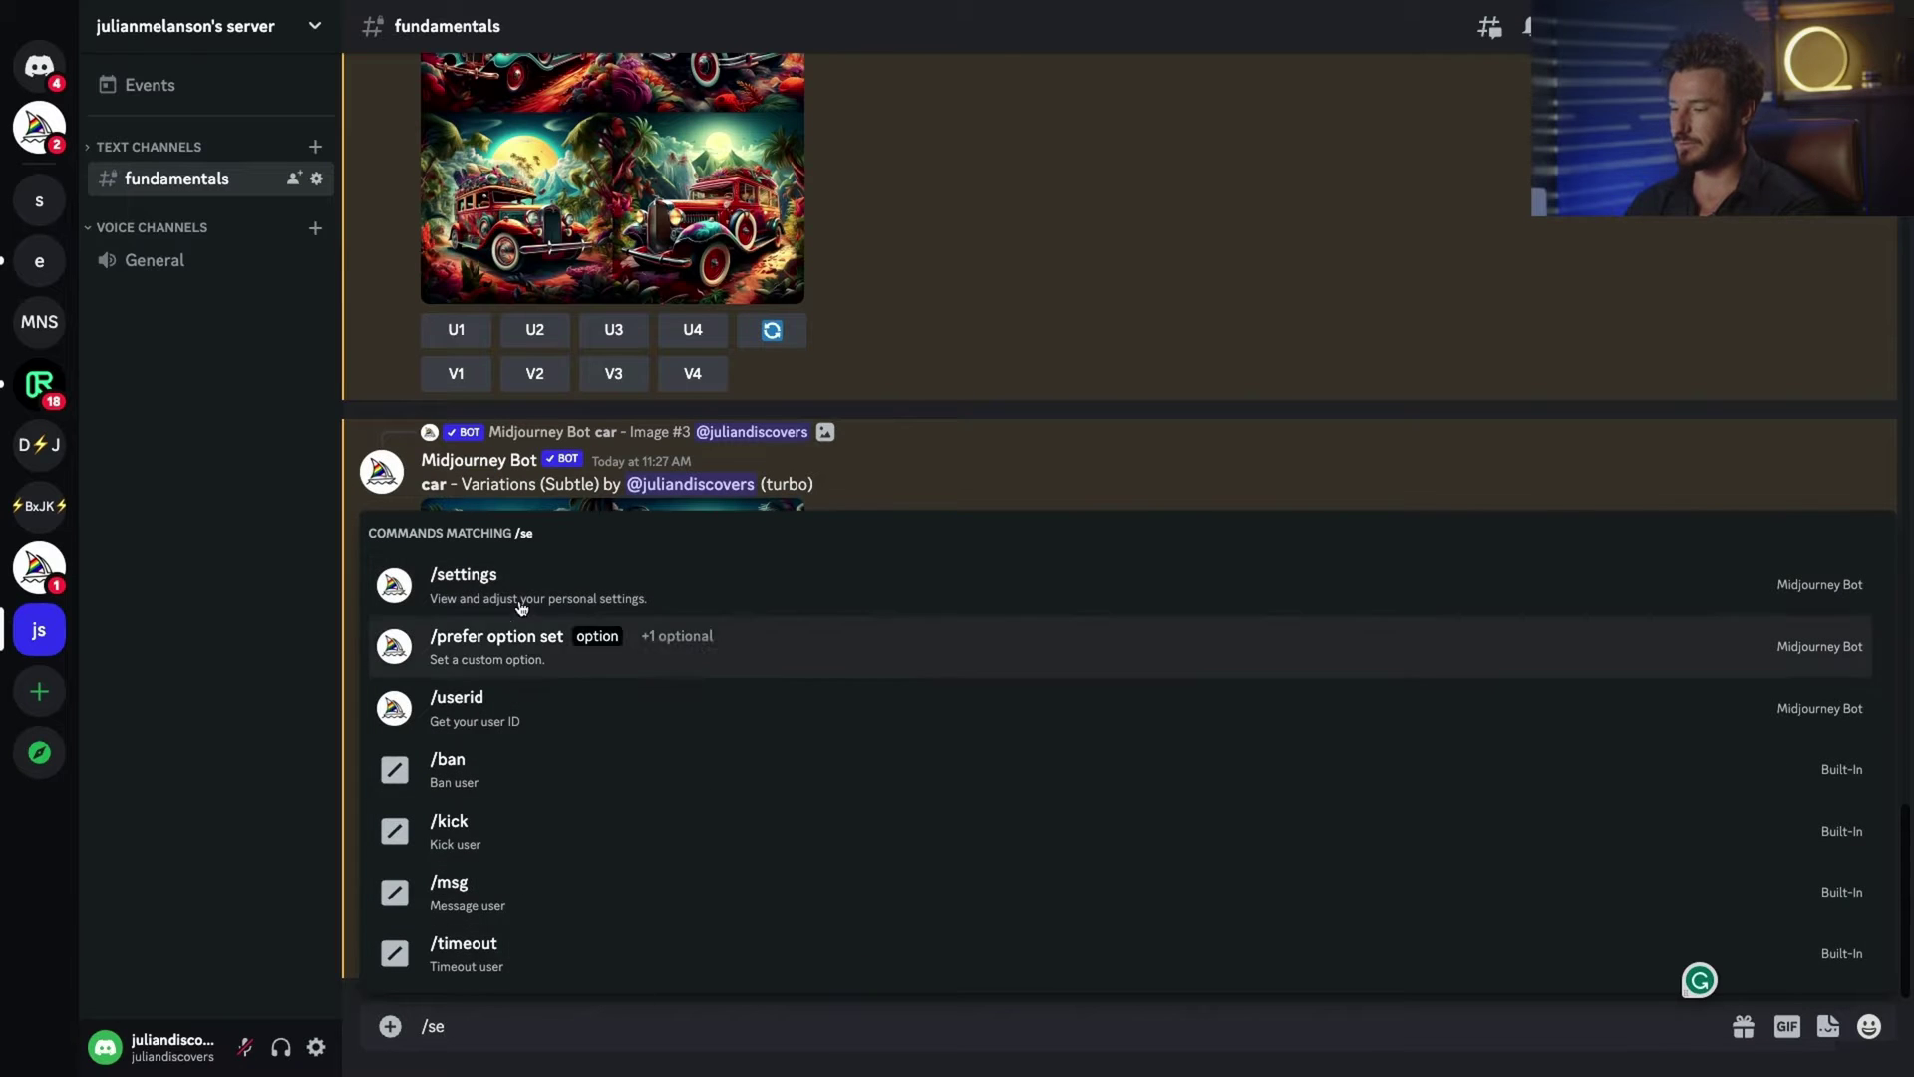
click(463, 584)
key(Return)
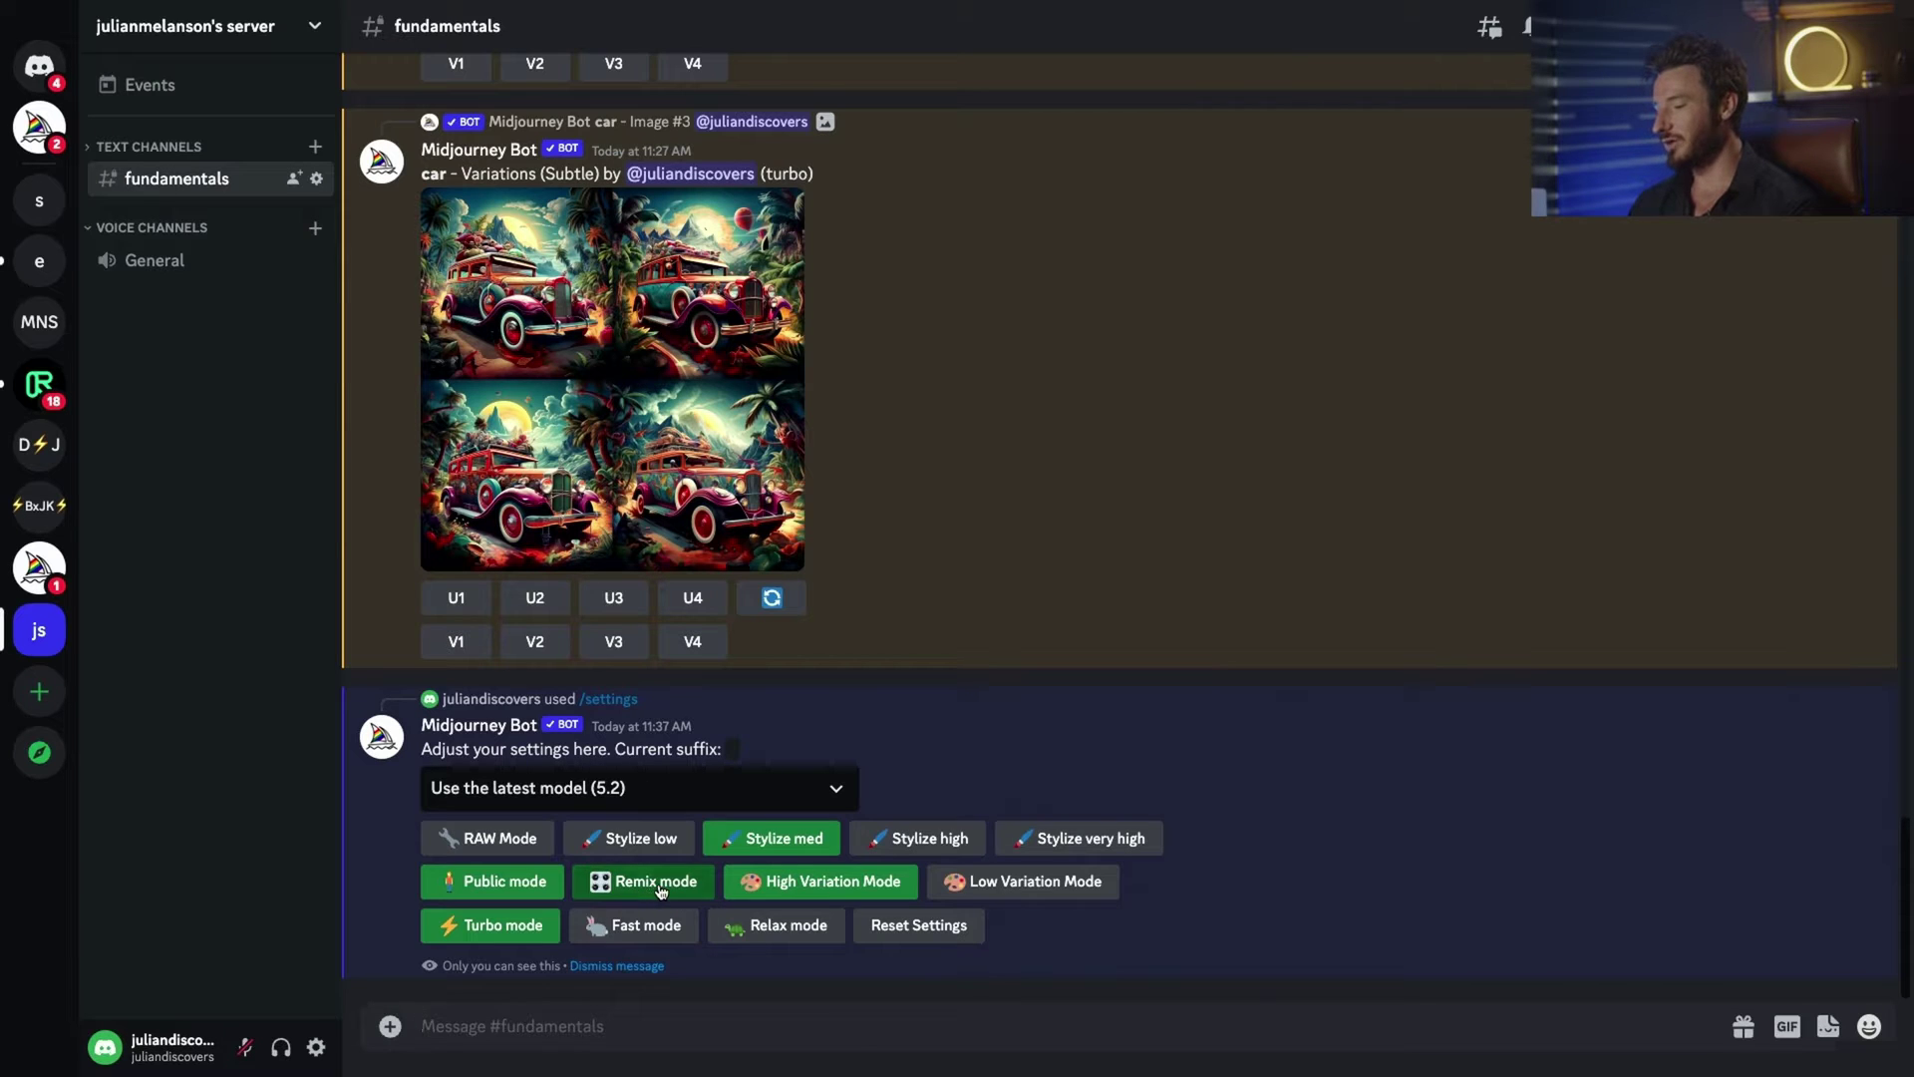
click(658, 890)
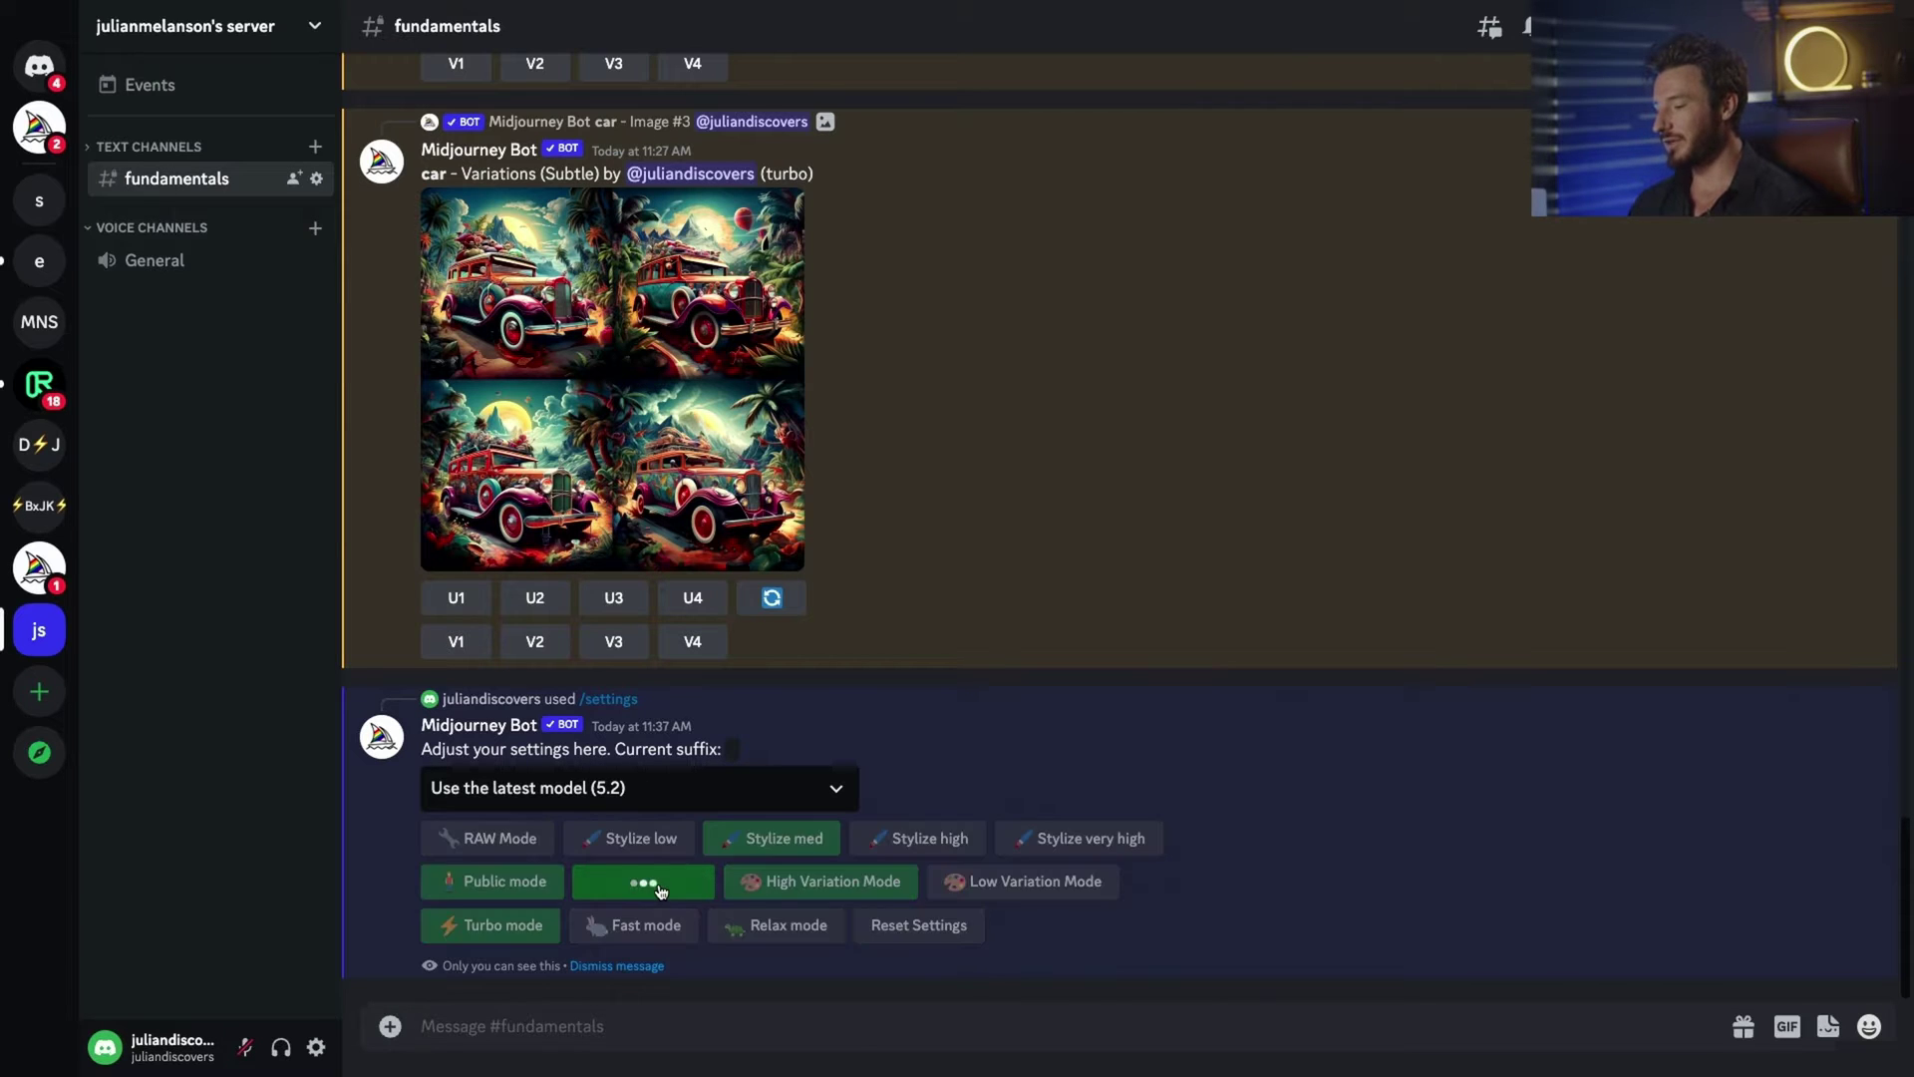
click(618, 966)
- Replace the old region selection with a rectangle over the car's front grille and submit
click(587, 1025)
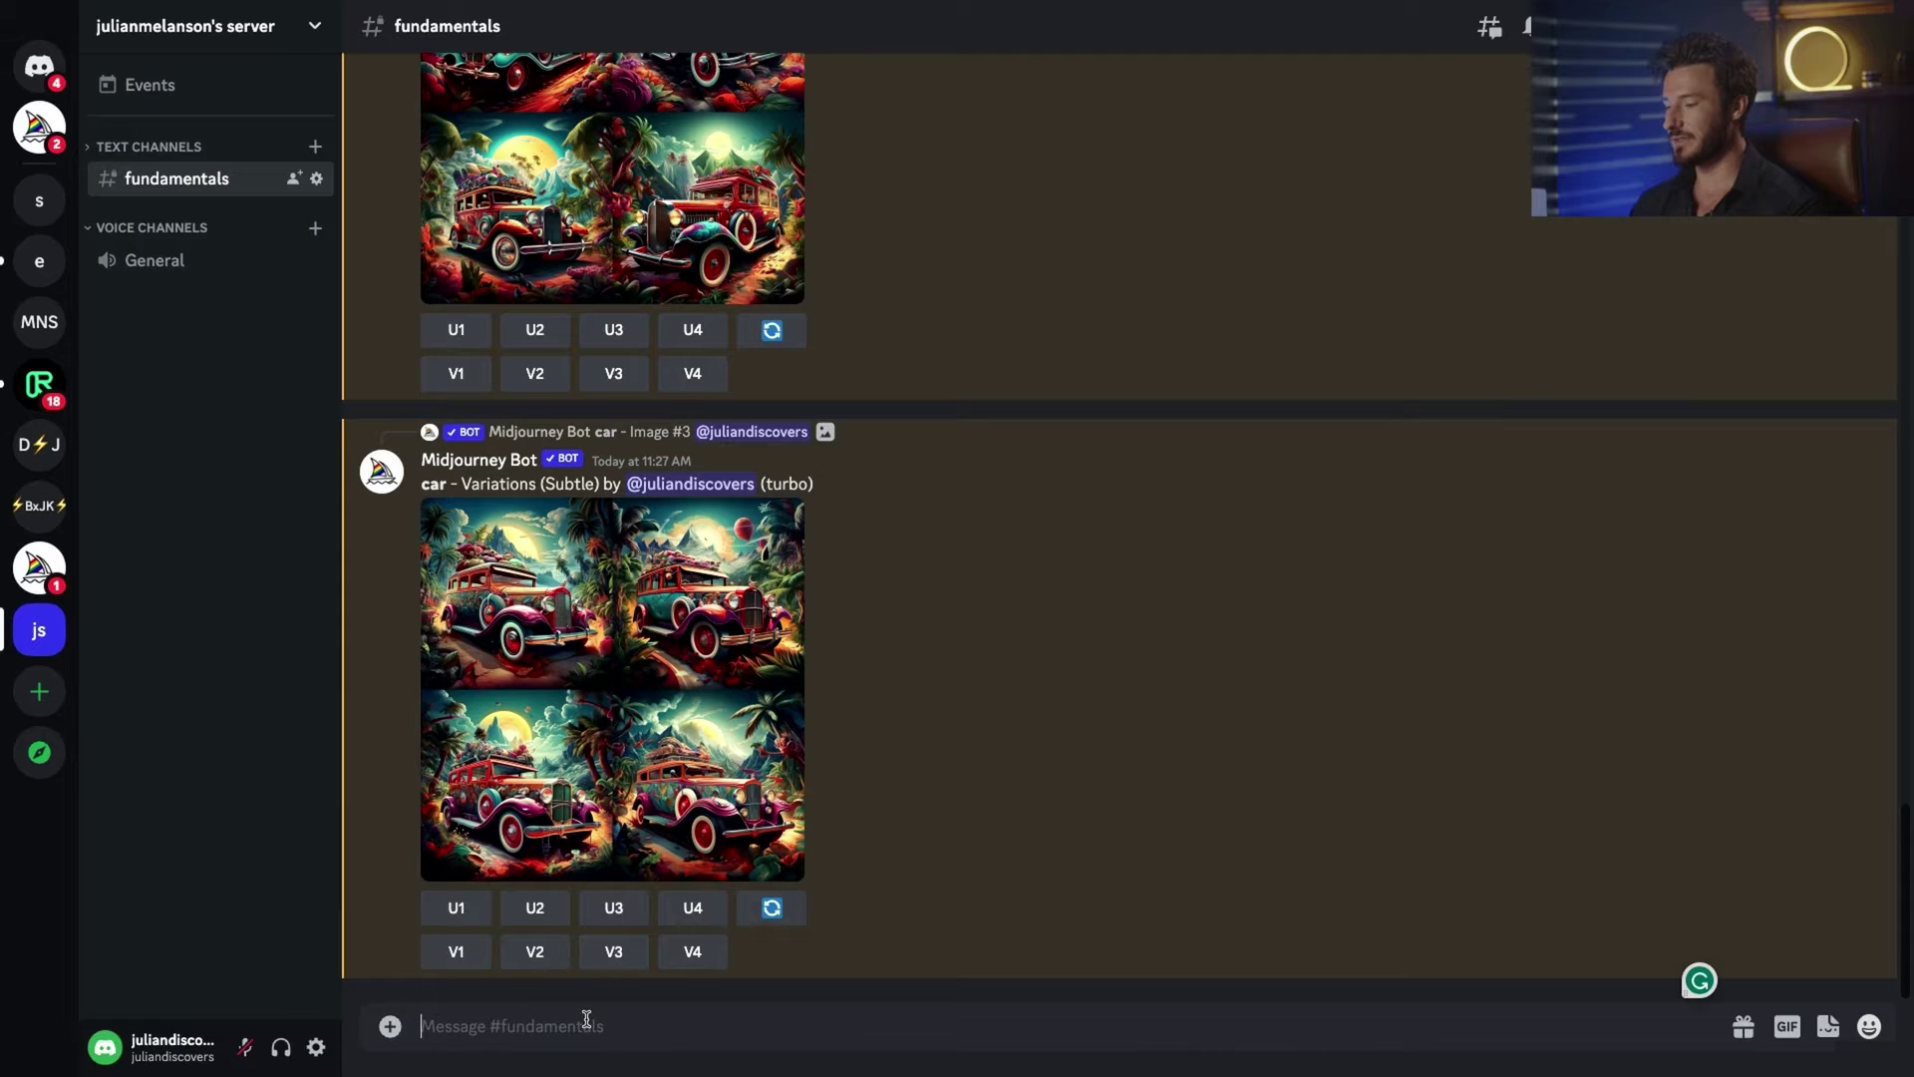
scroll(584, 673, up, 8)
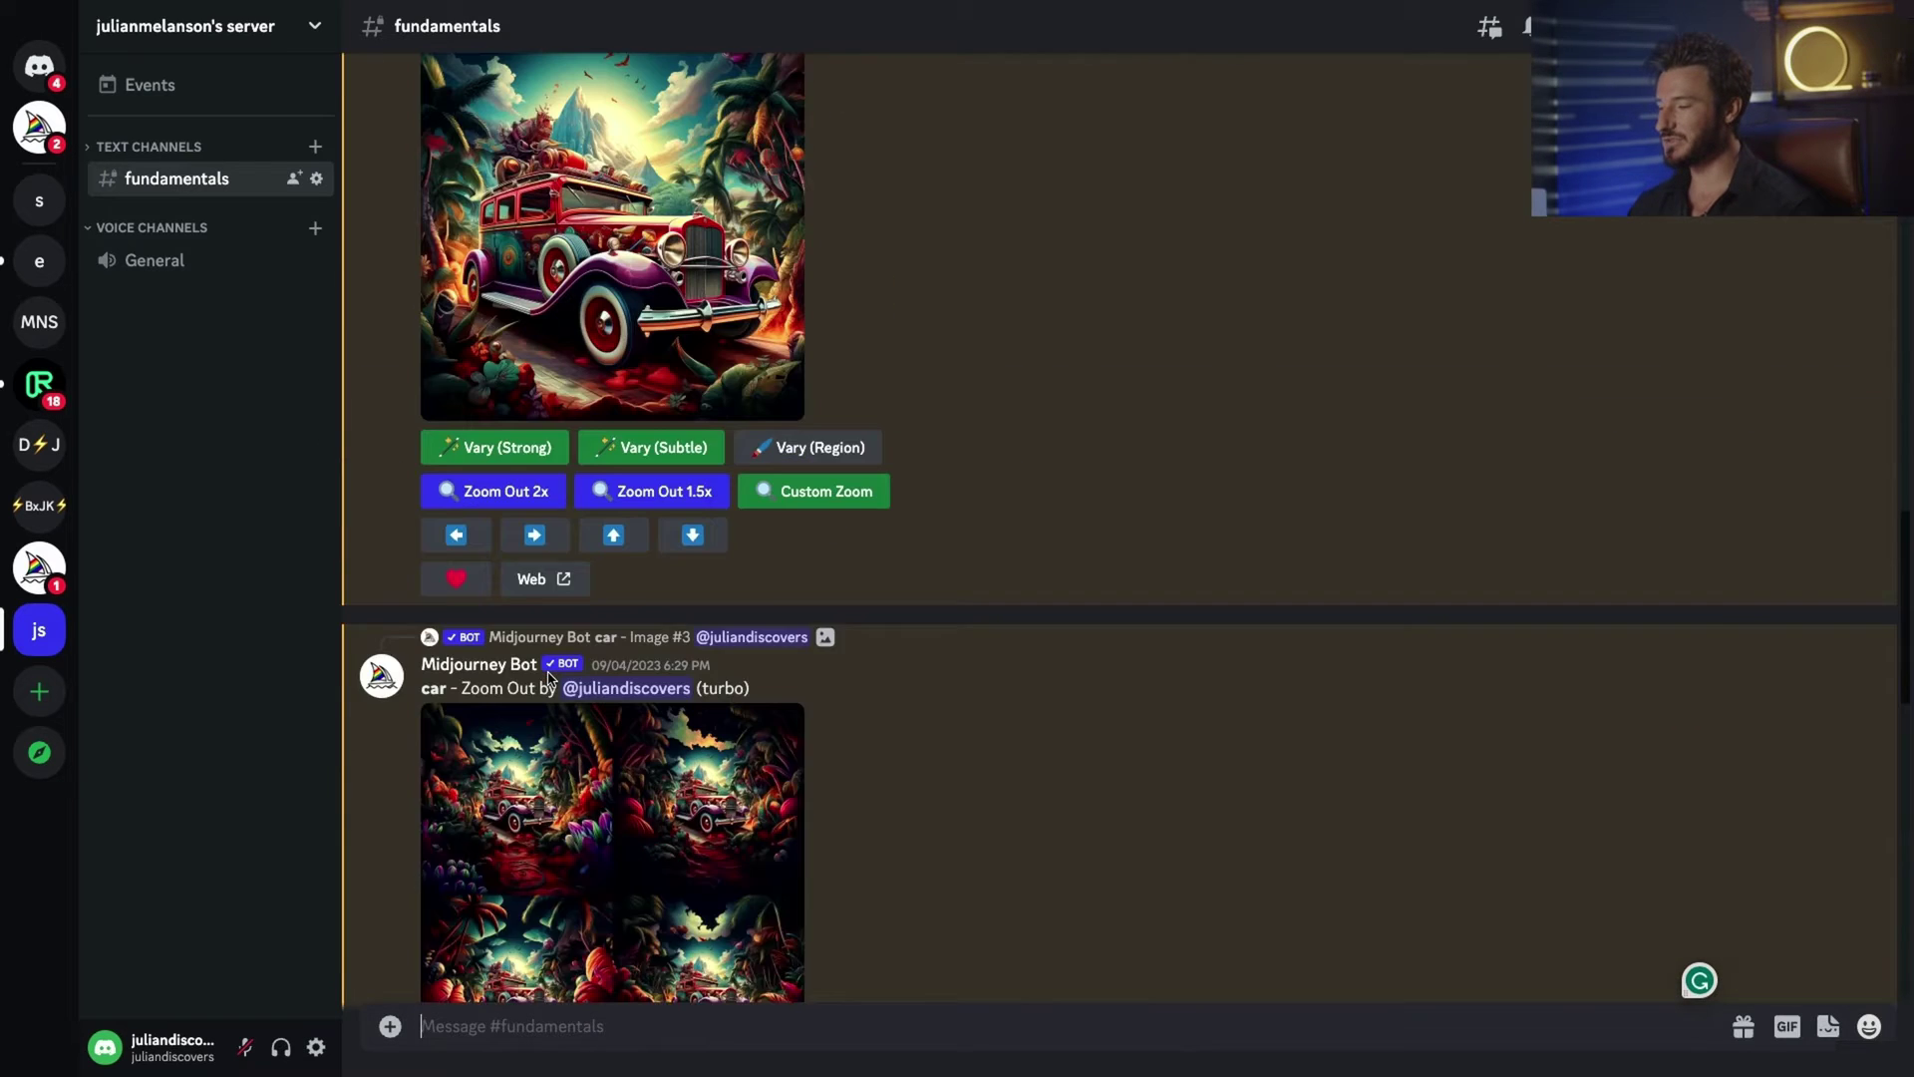
scroll(553, 674, up, 3)
scroll(549, 677, up, 2)
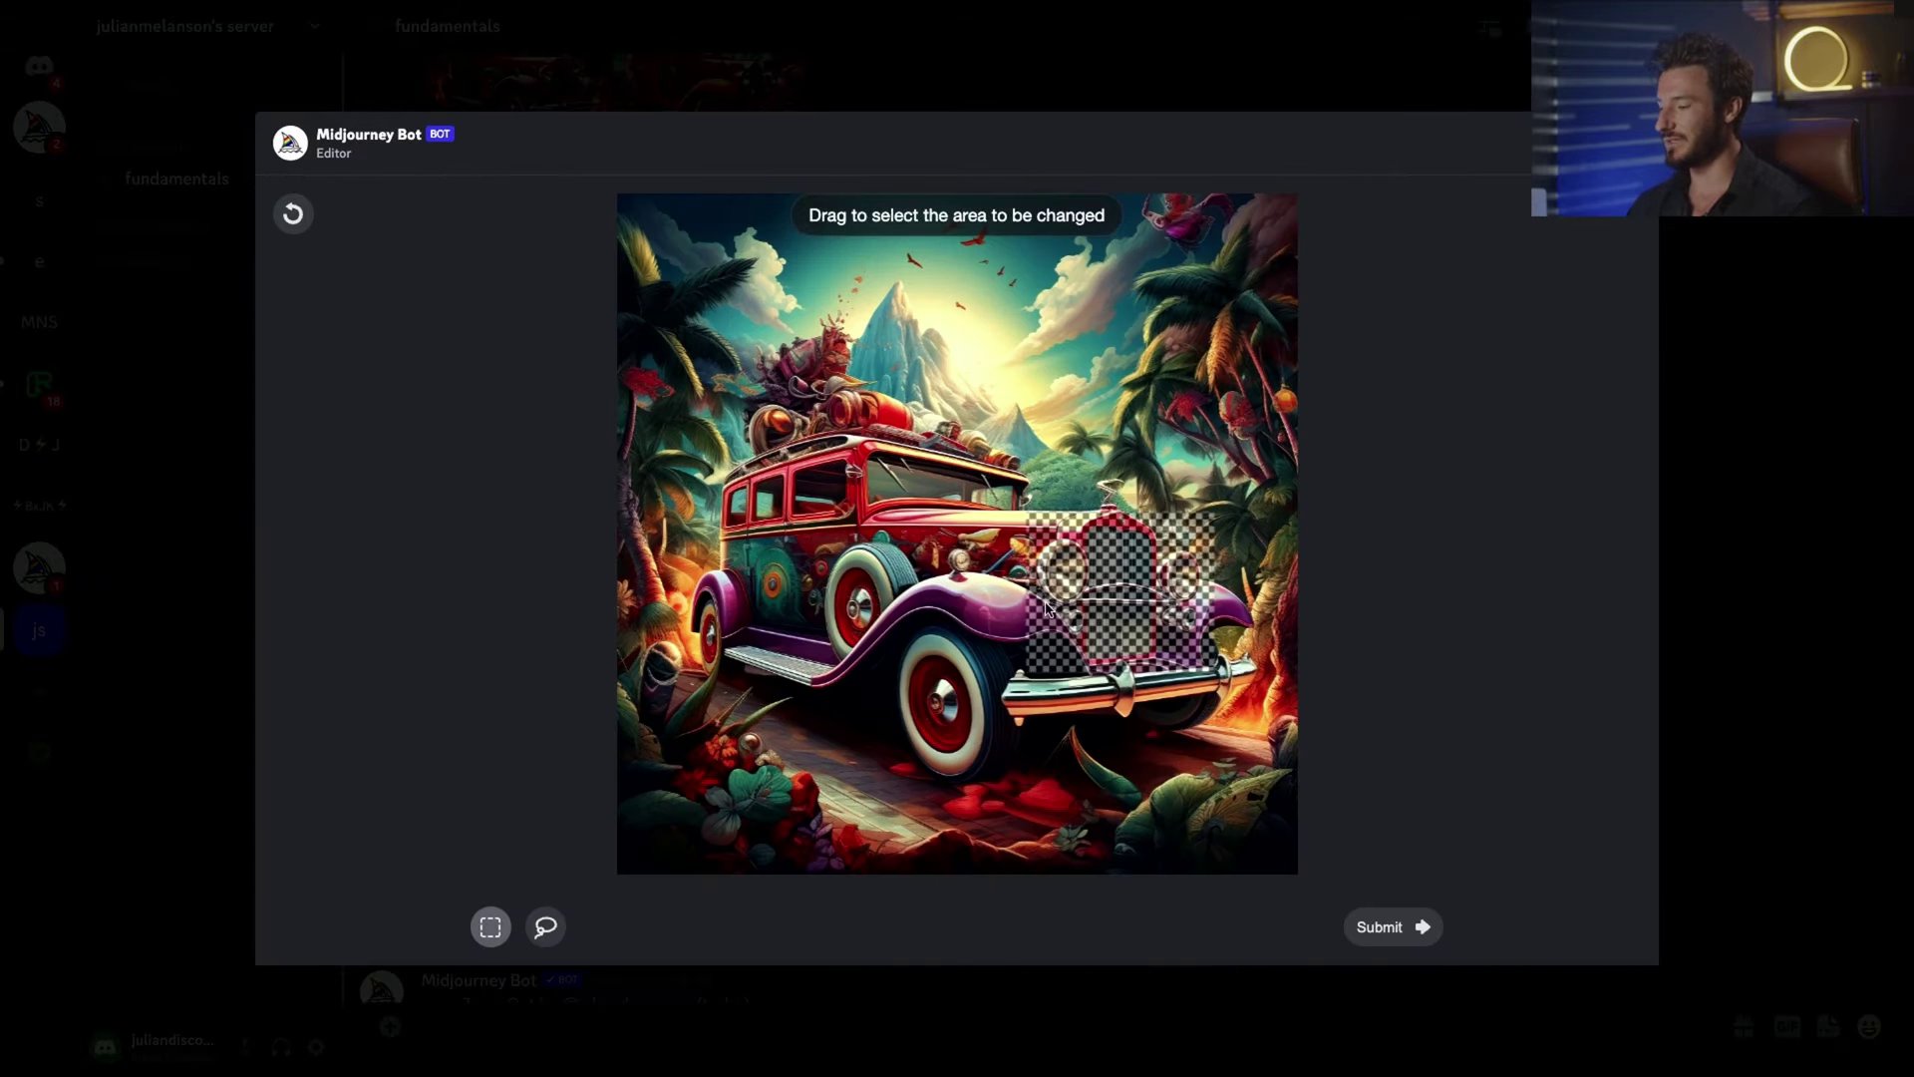
click(293, 213)
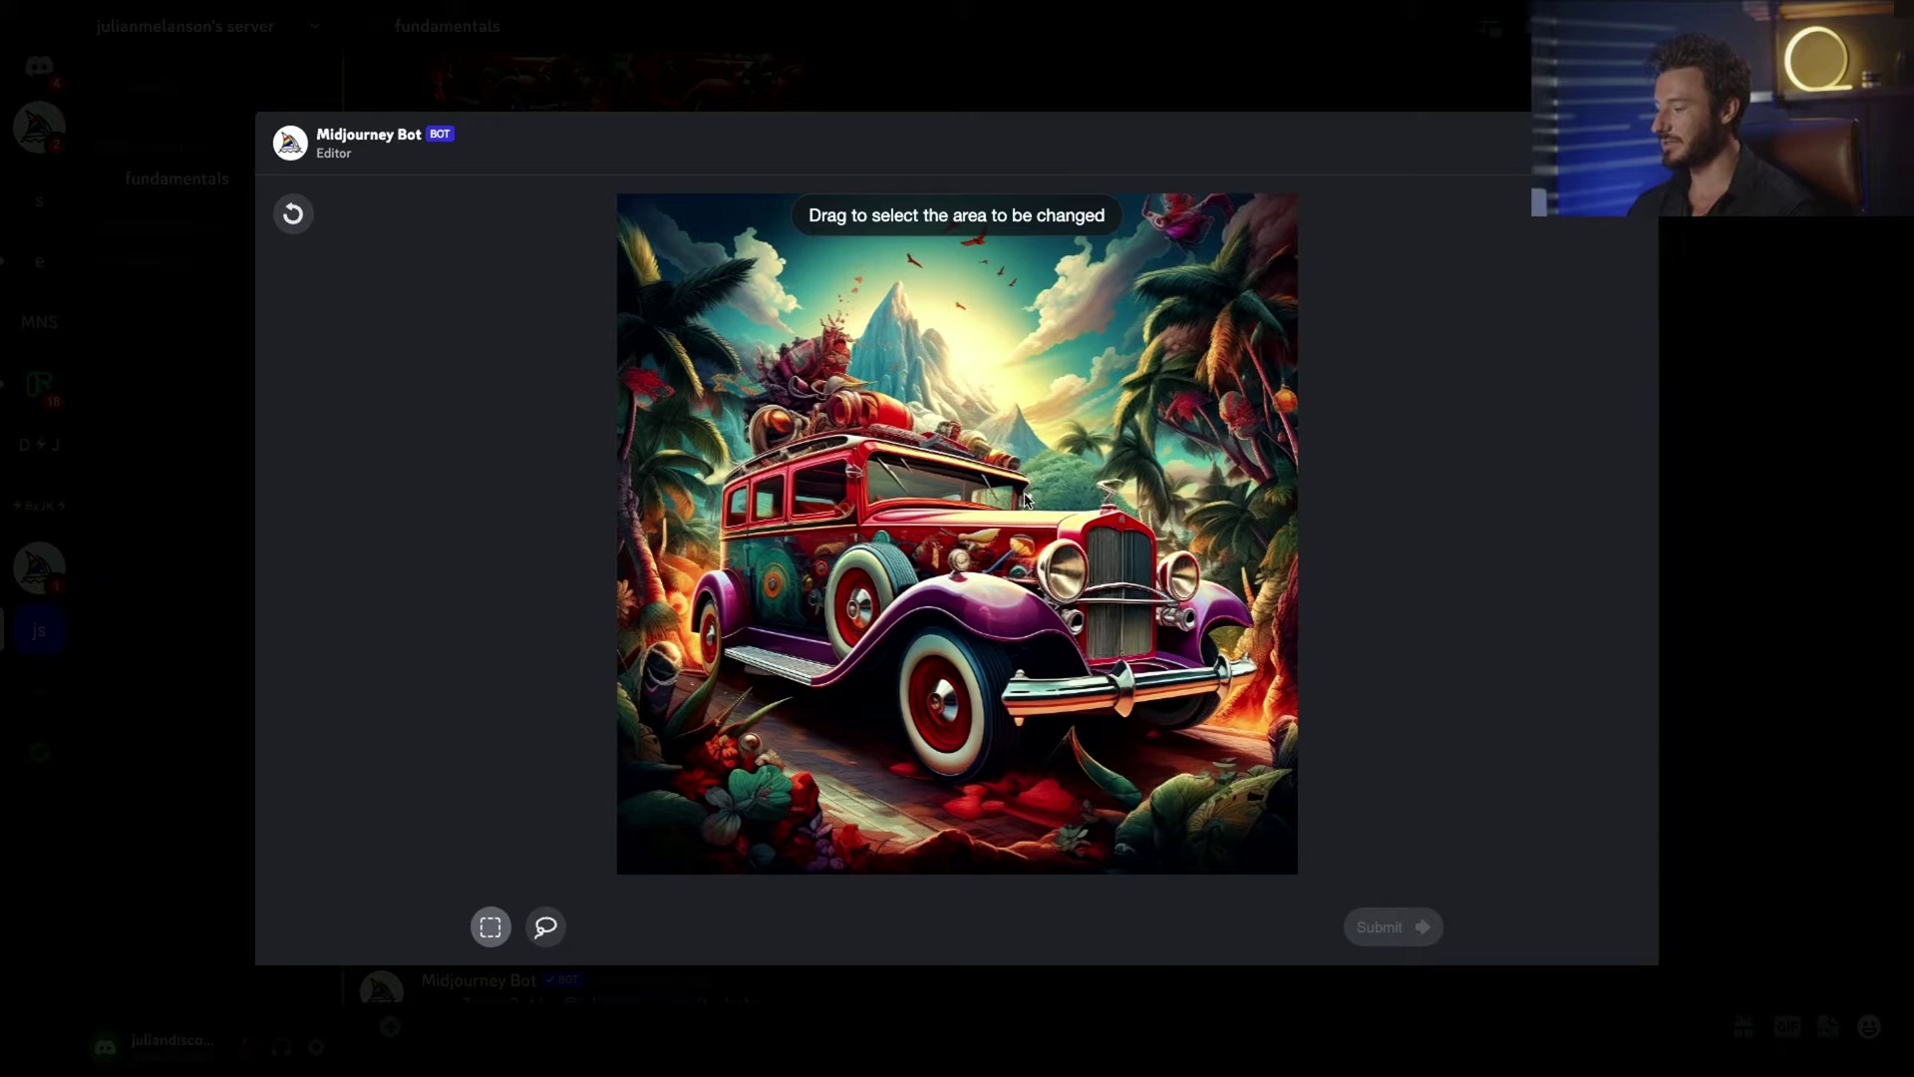
drag(1026, 499, 1224, 688)
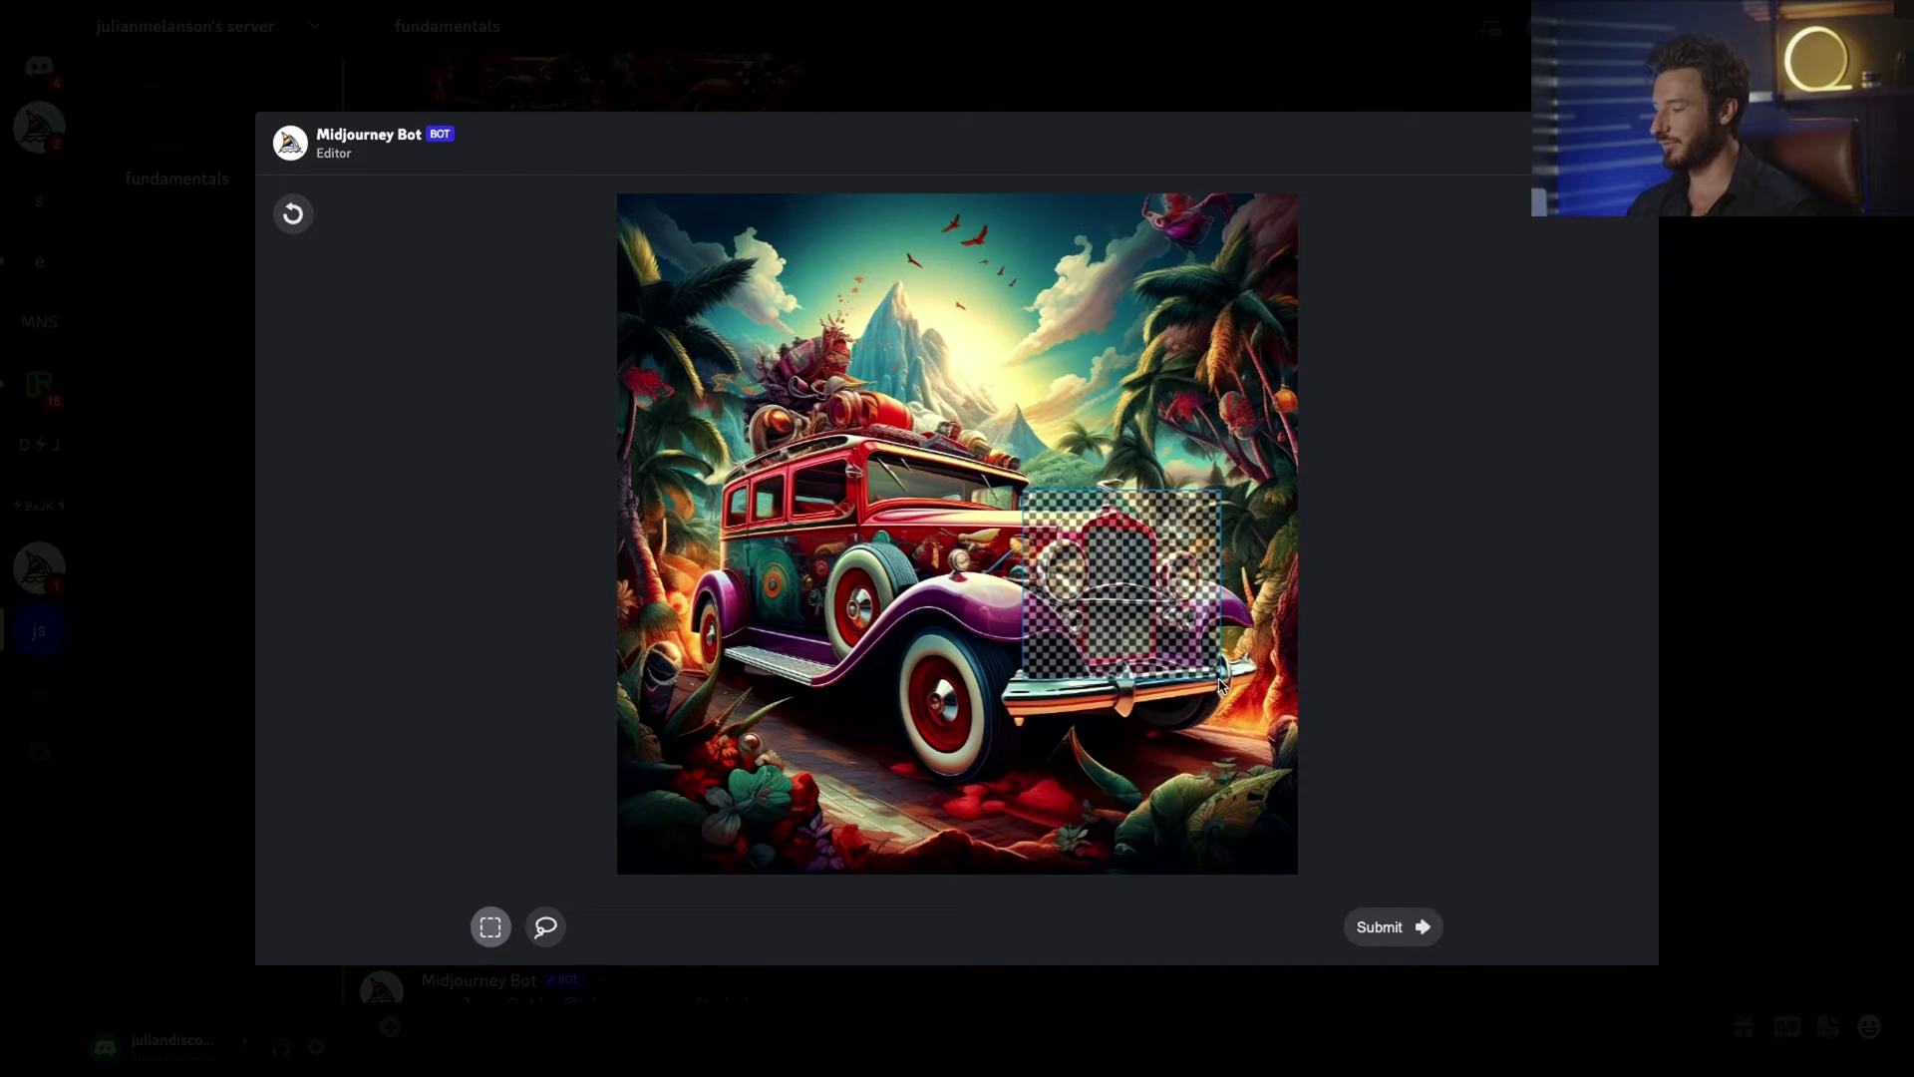
click(1393, 925)
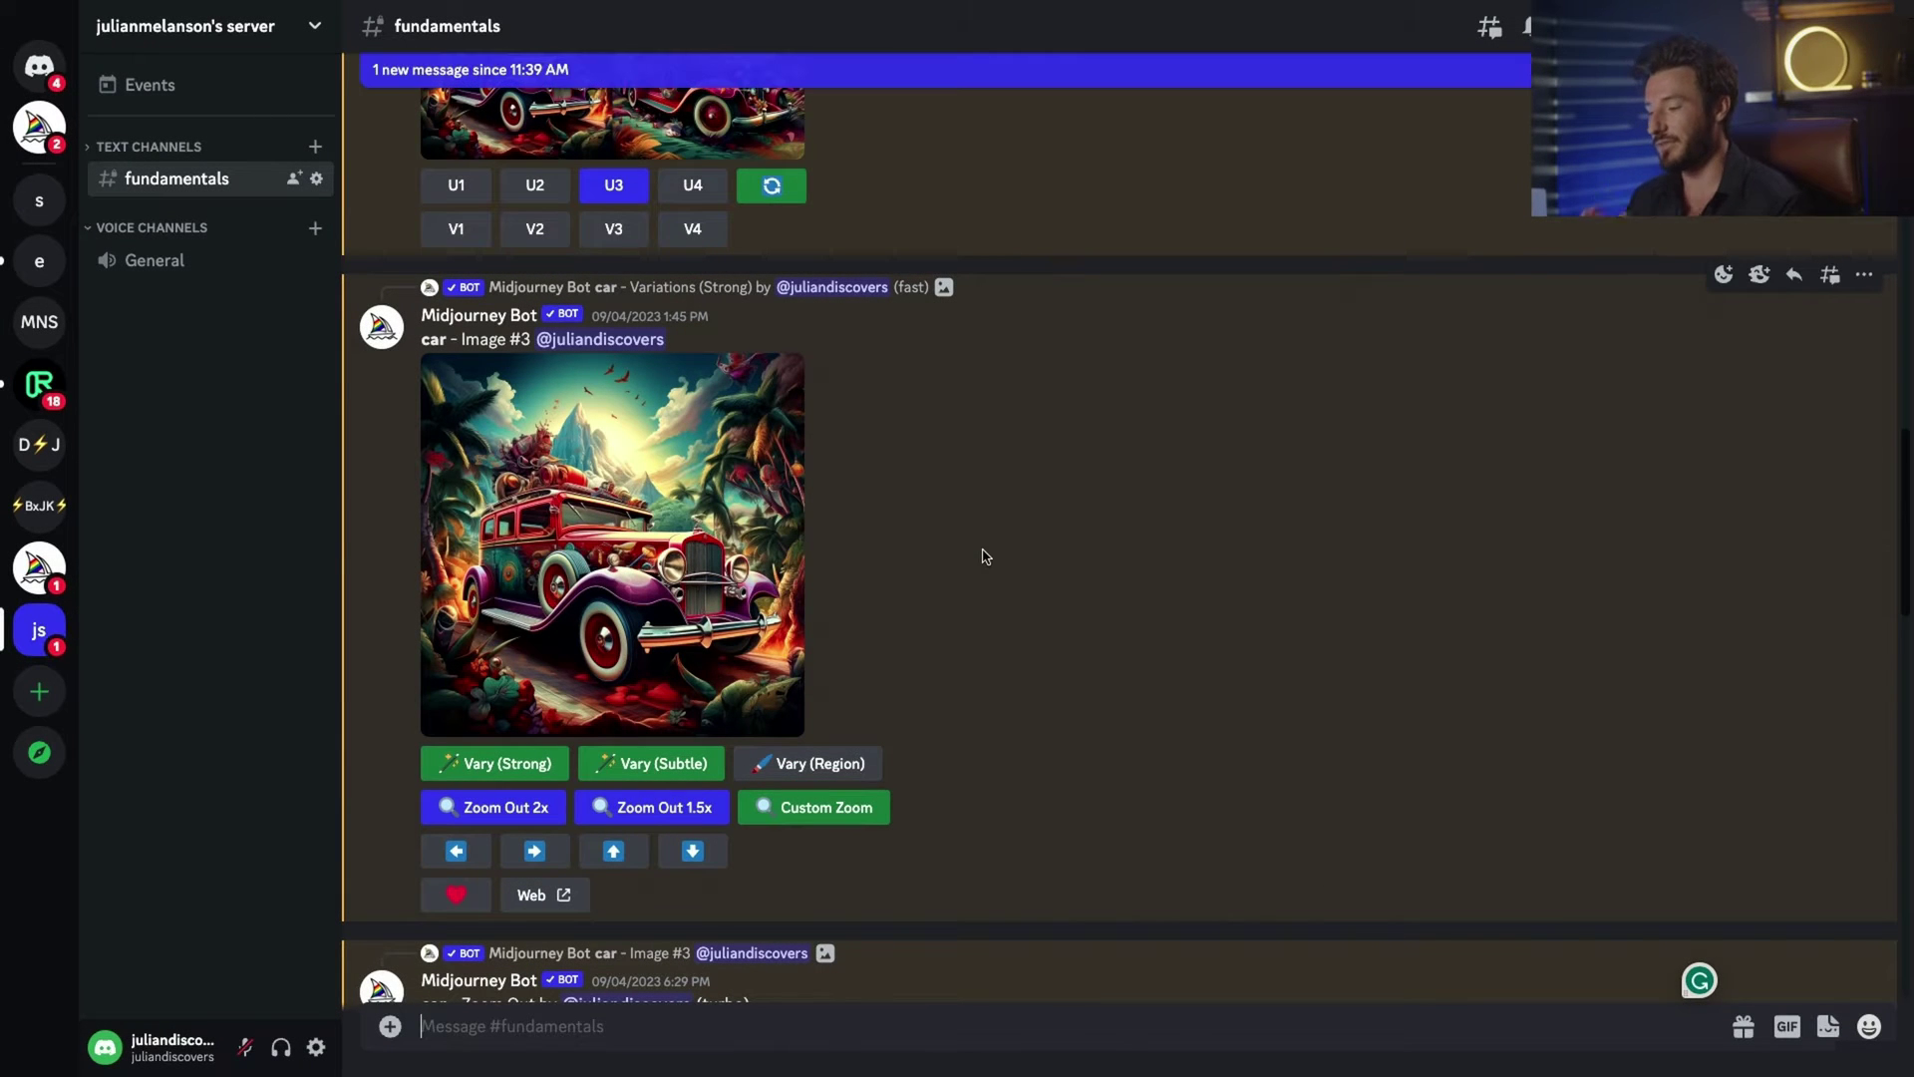
text(/set)
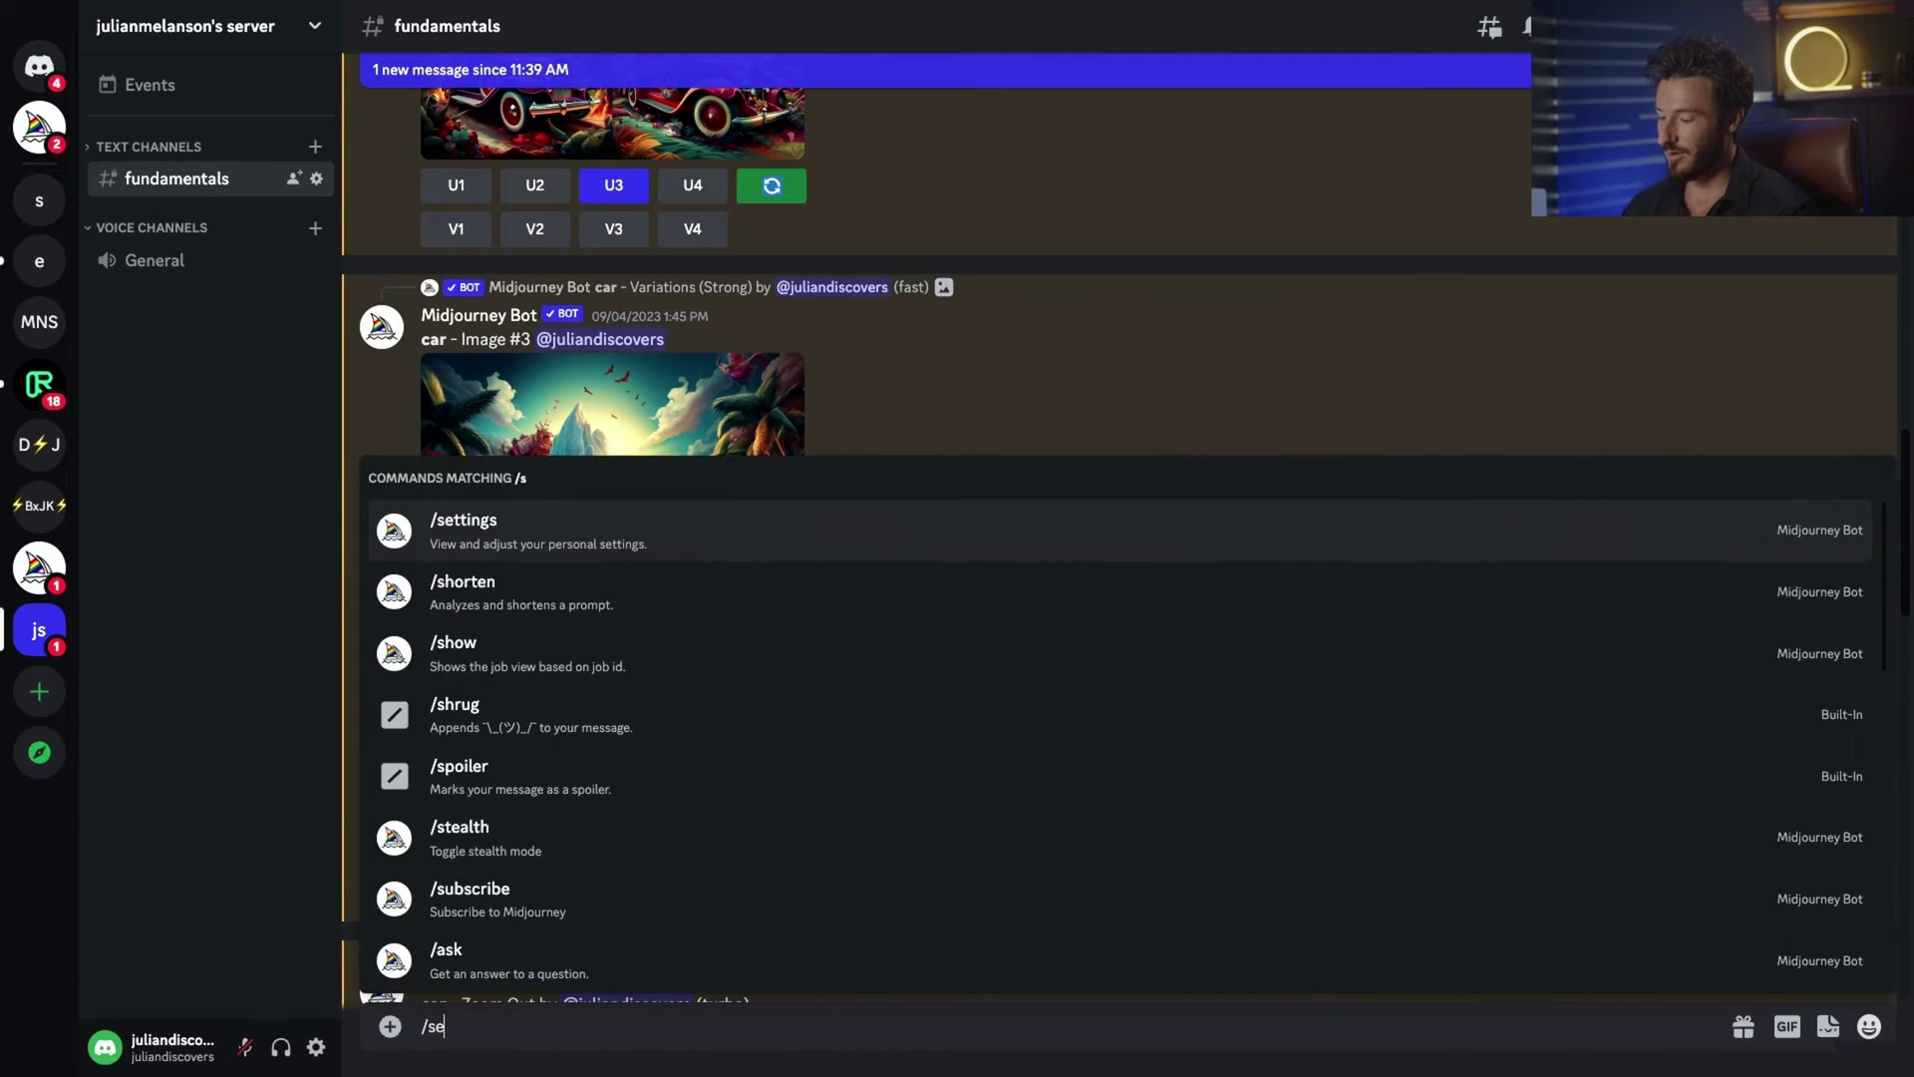
- Toggle a generation mode via /settings, dismiss the reply, and reopen the car's region editor
click(463, 880)
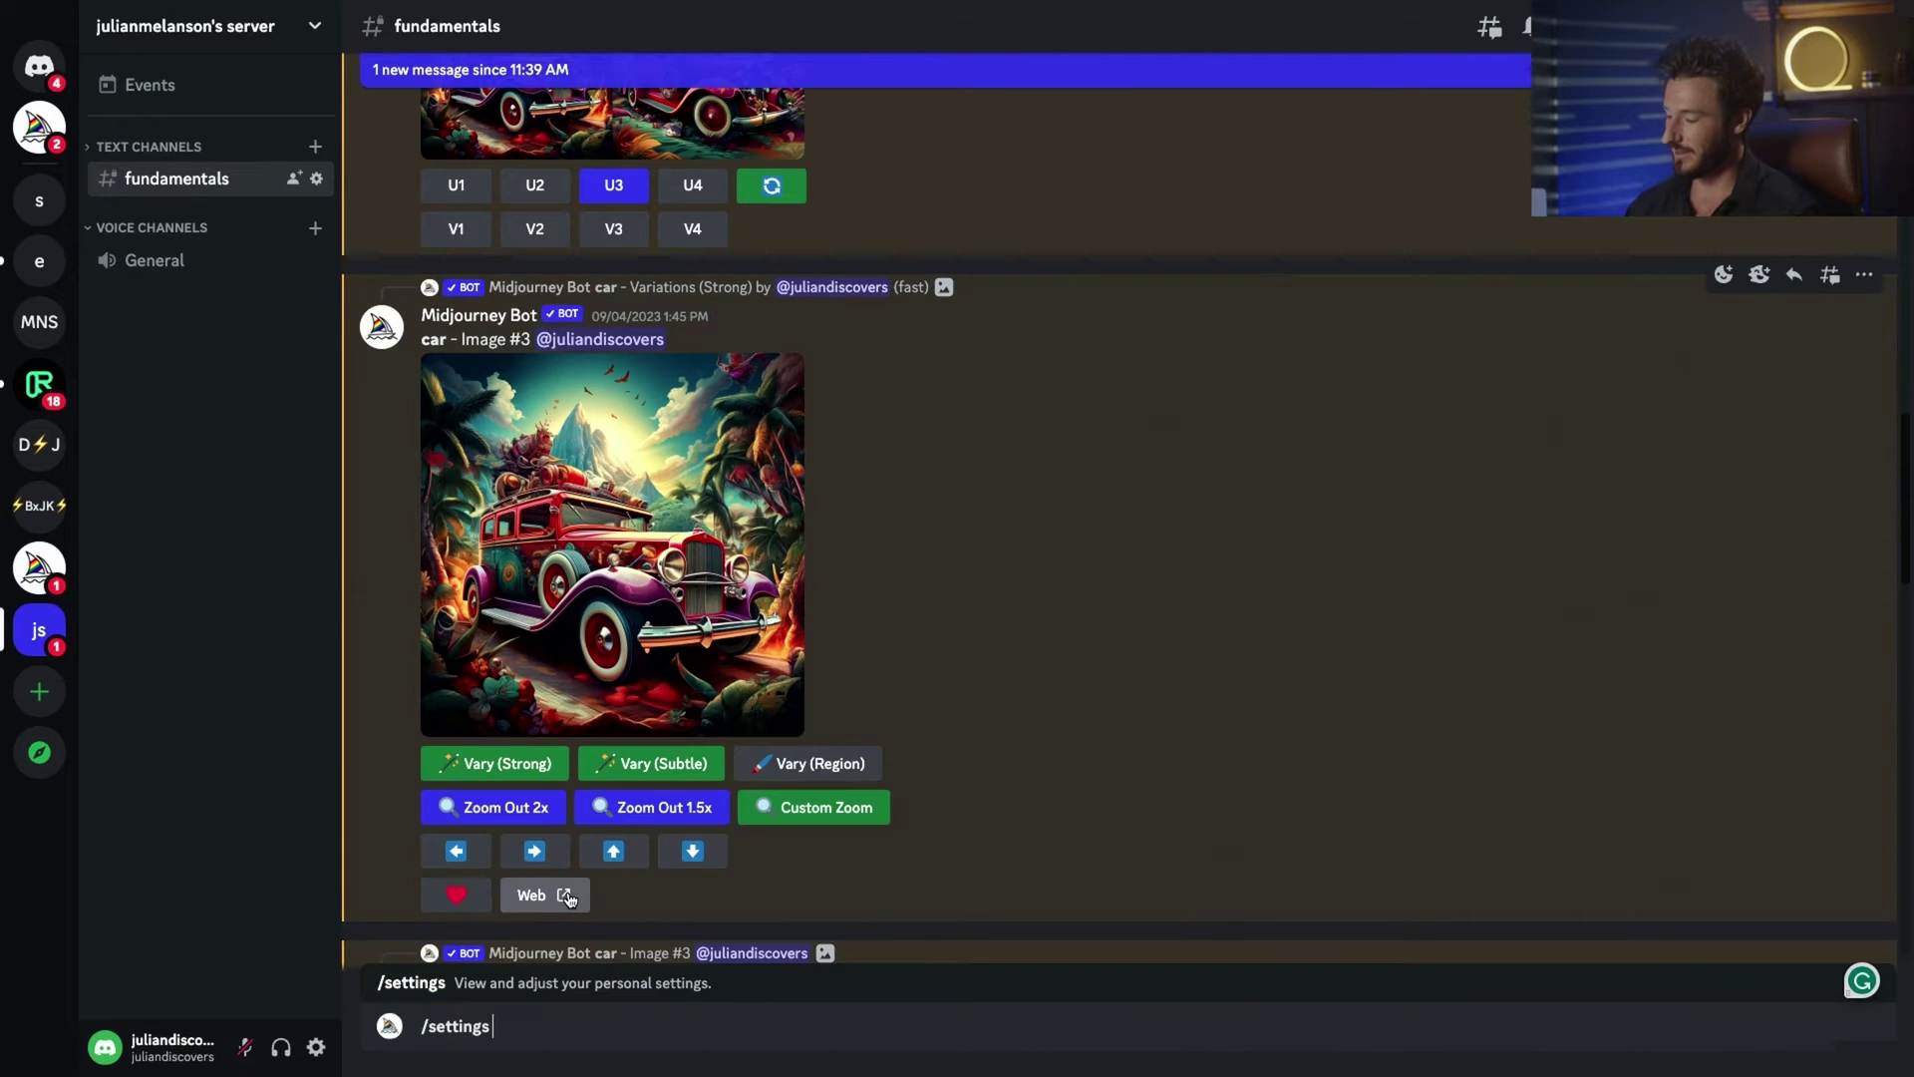
key(Return)
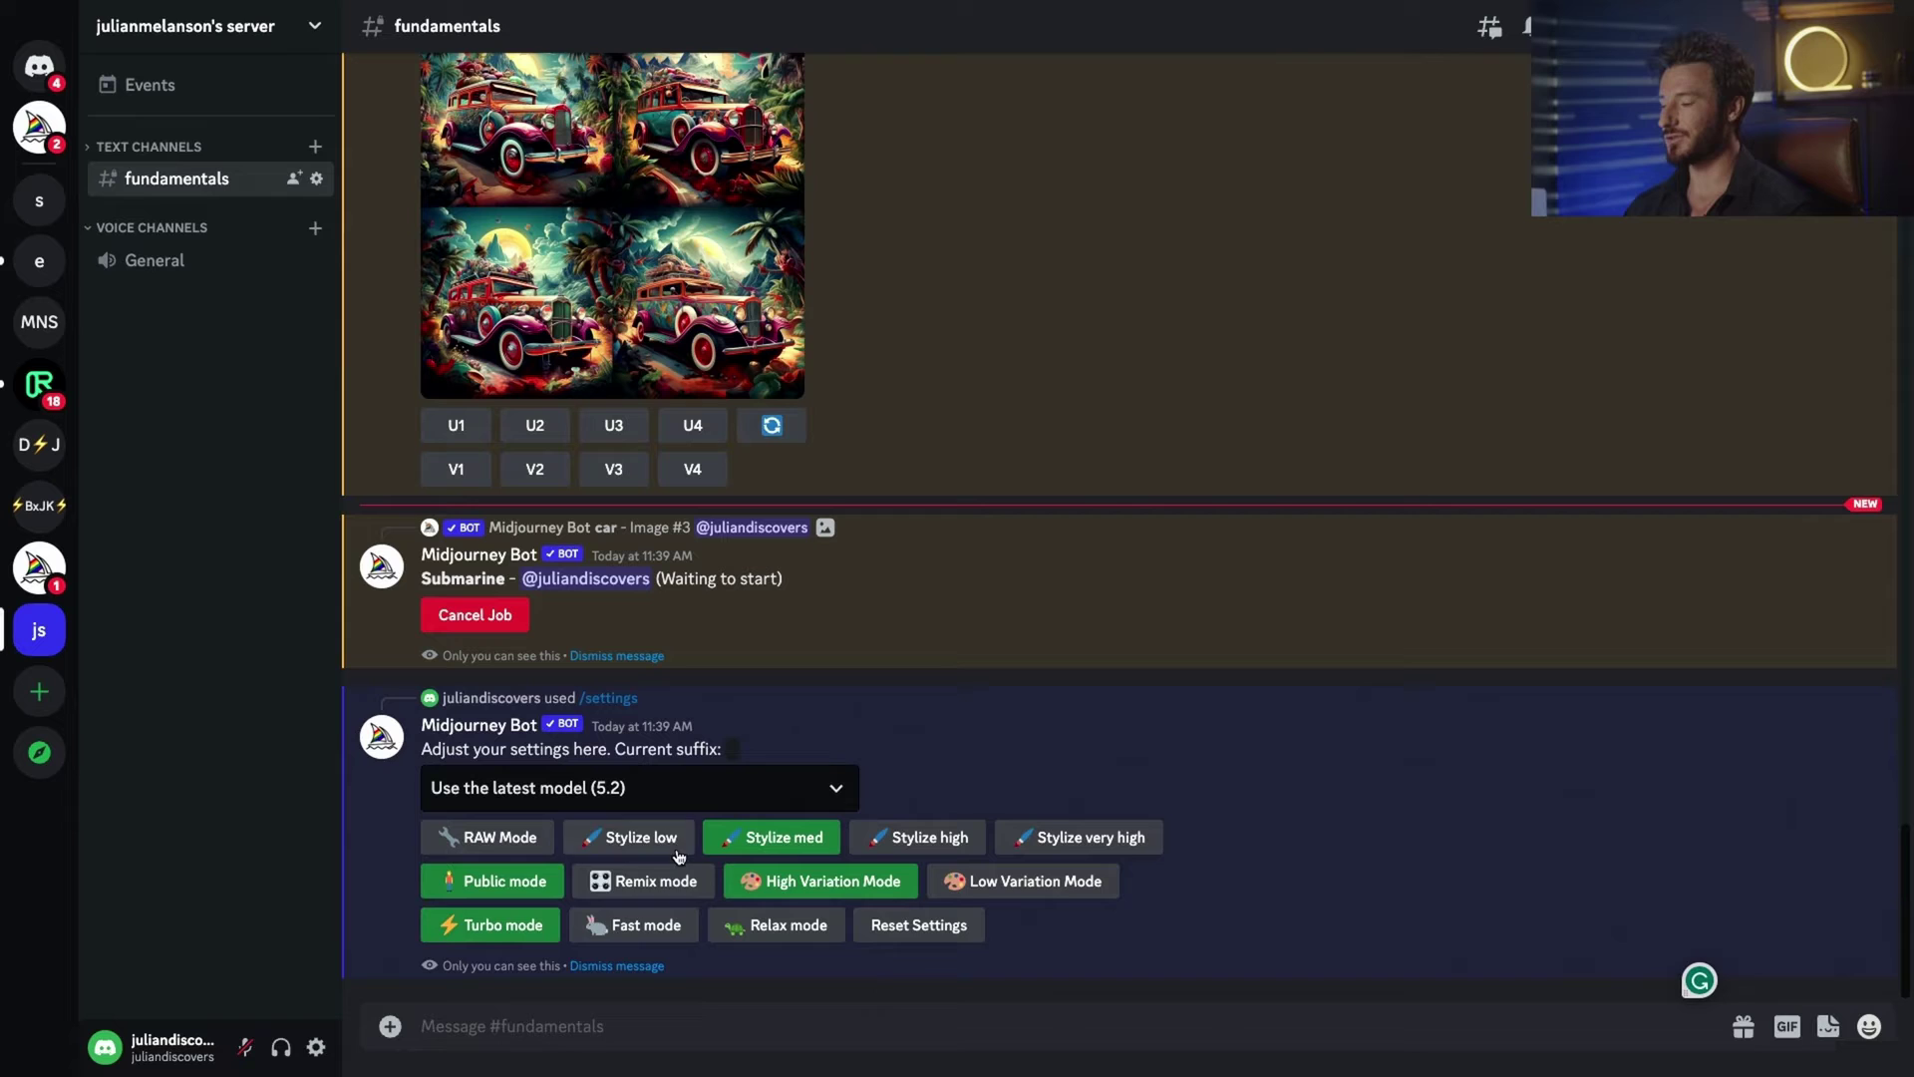
click(643, 881)
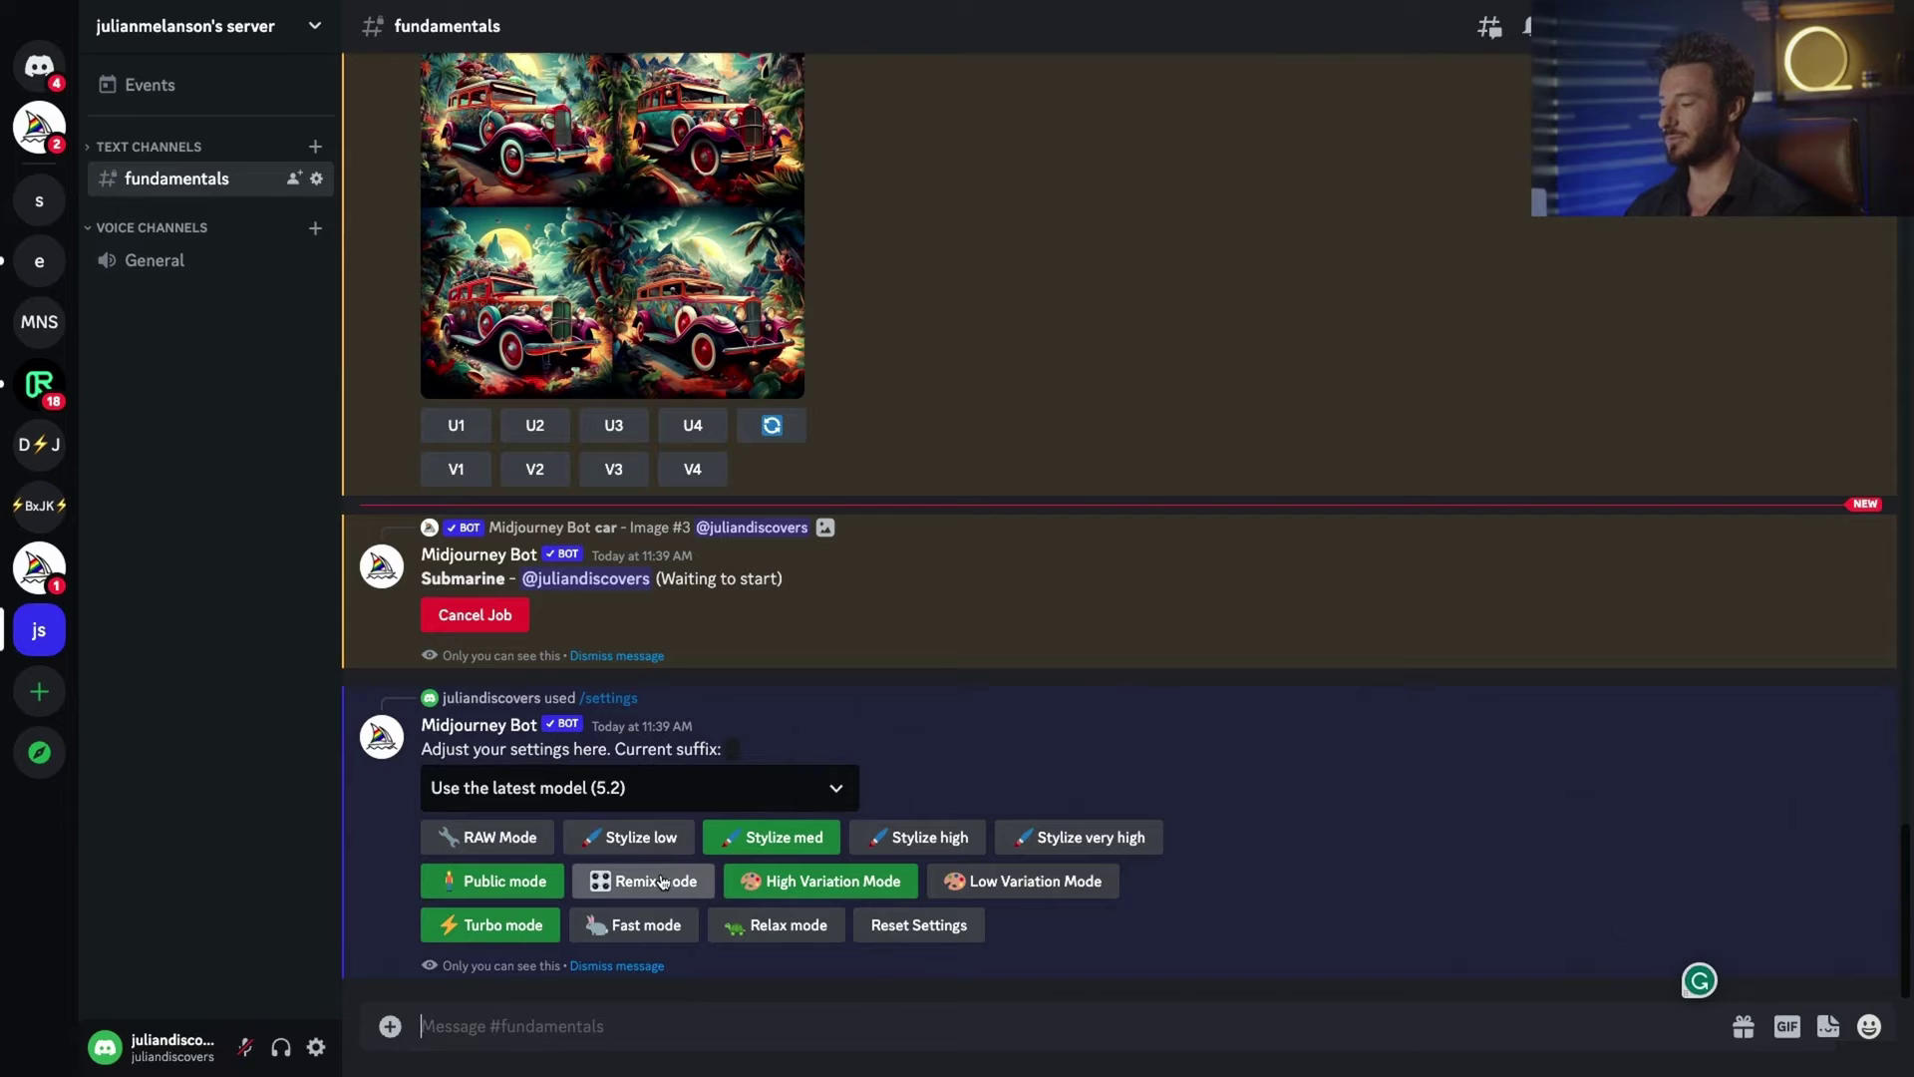
click(617, 965)
scroll(699, 689, up, 5)
scroll(718, 681, up, 5)
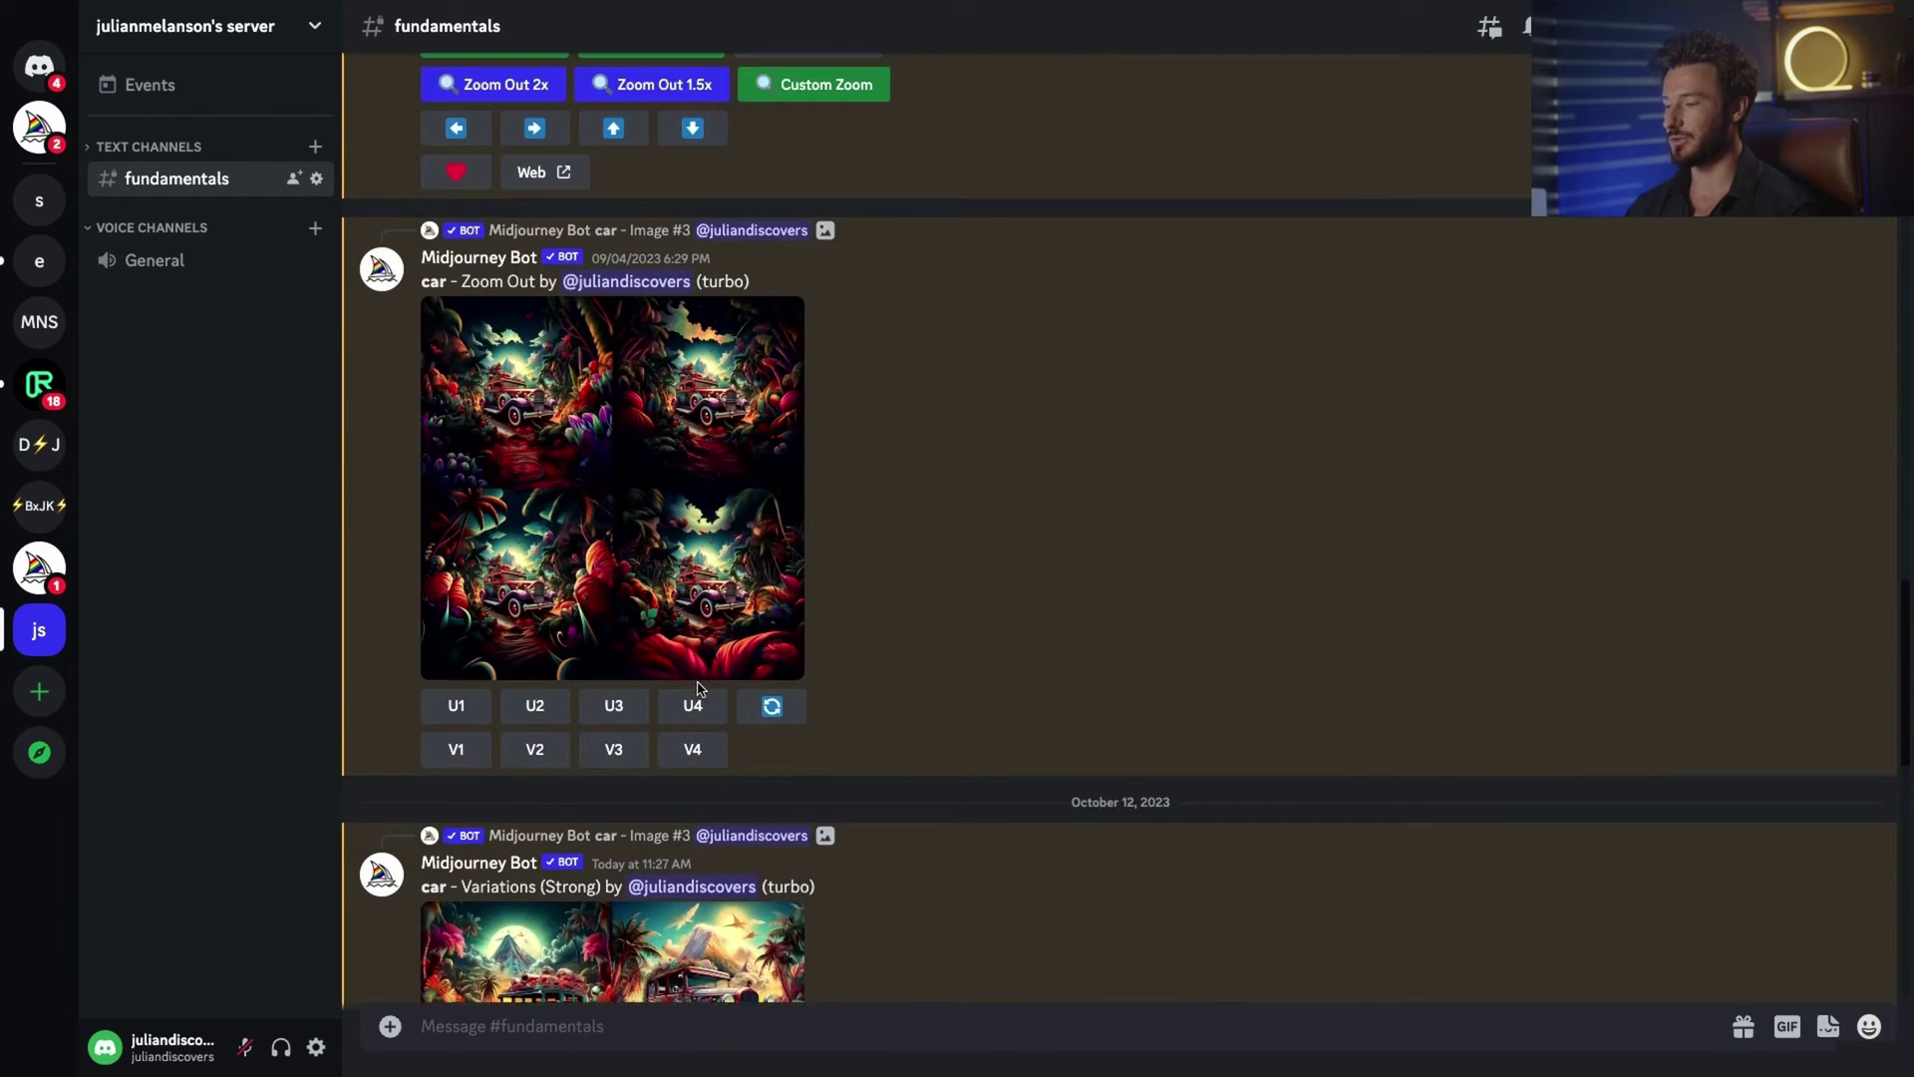
scroll(747, 674, up, 5)
scroll(758, 673, up, 3)
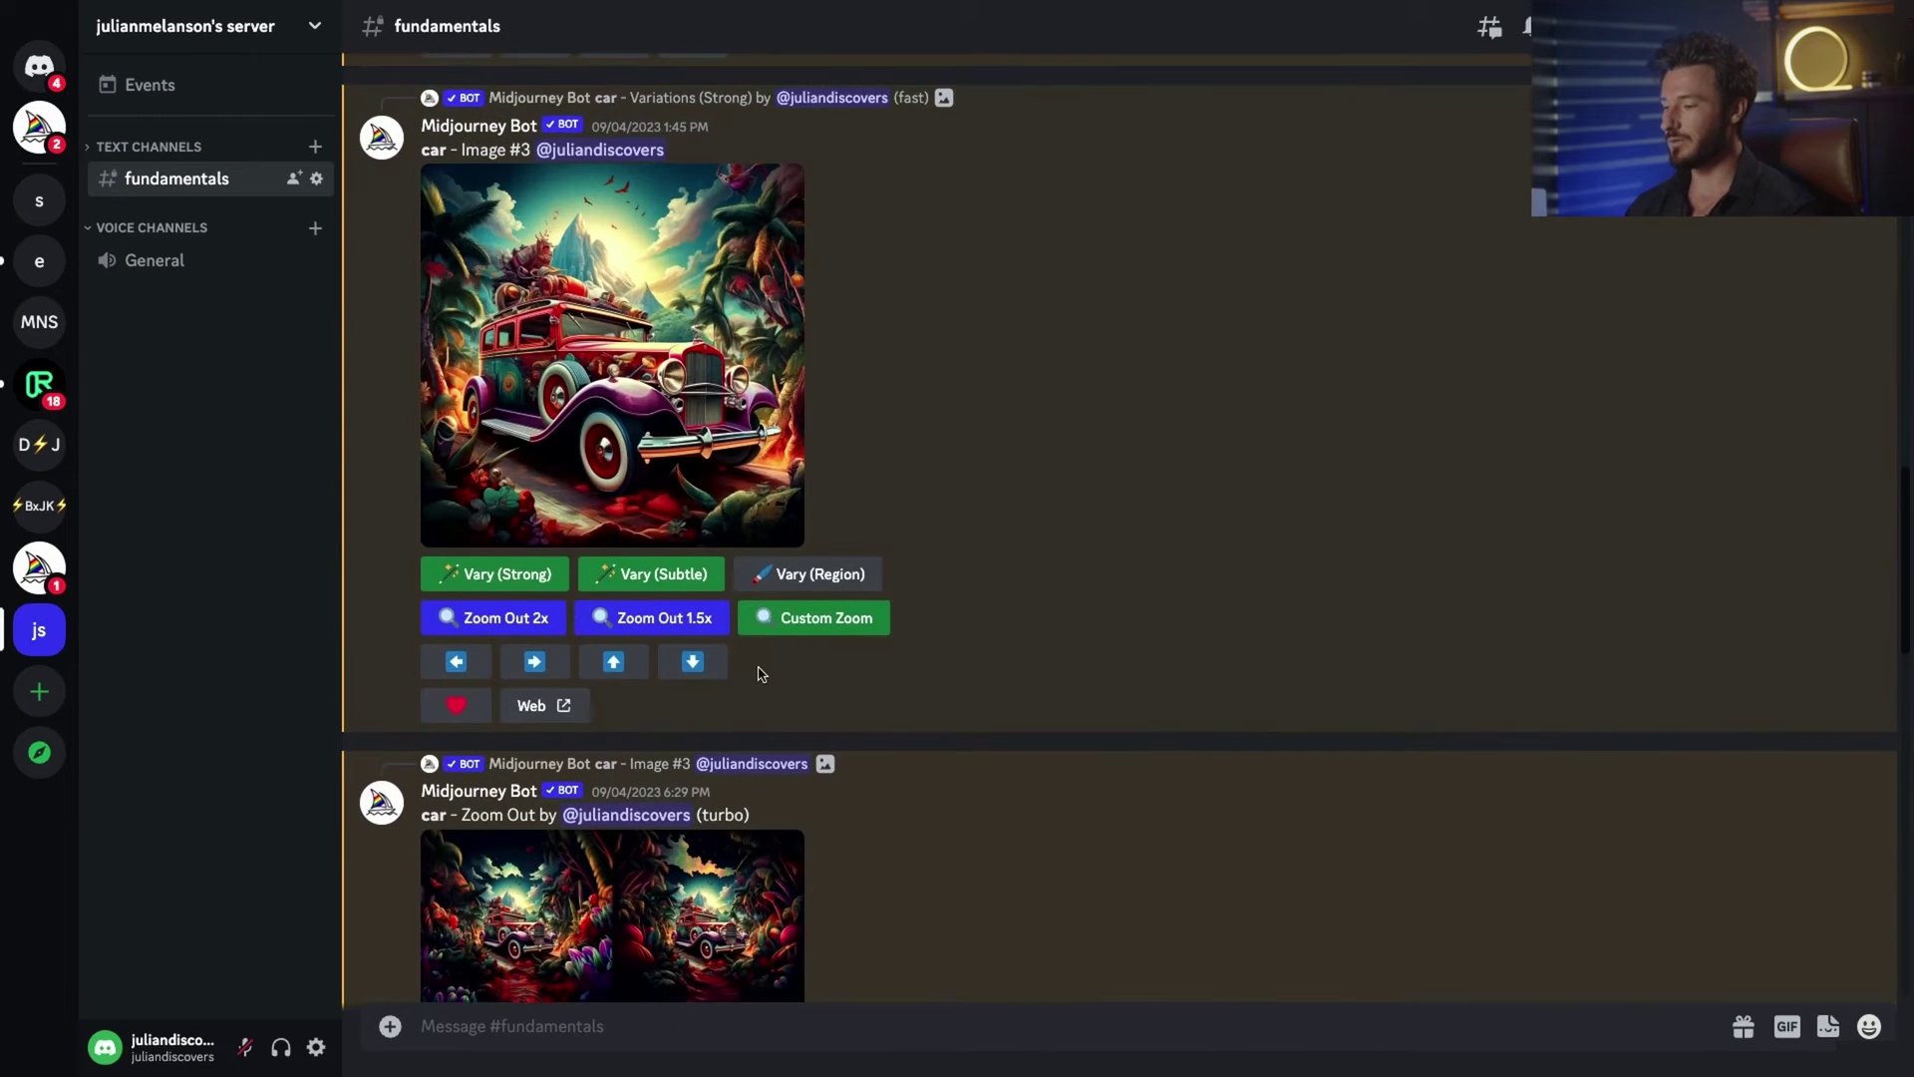
click(841, 577)
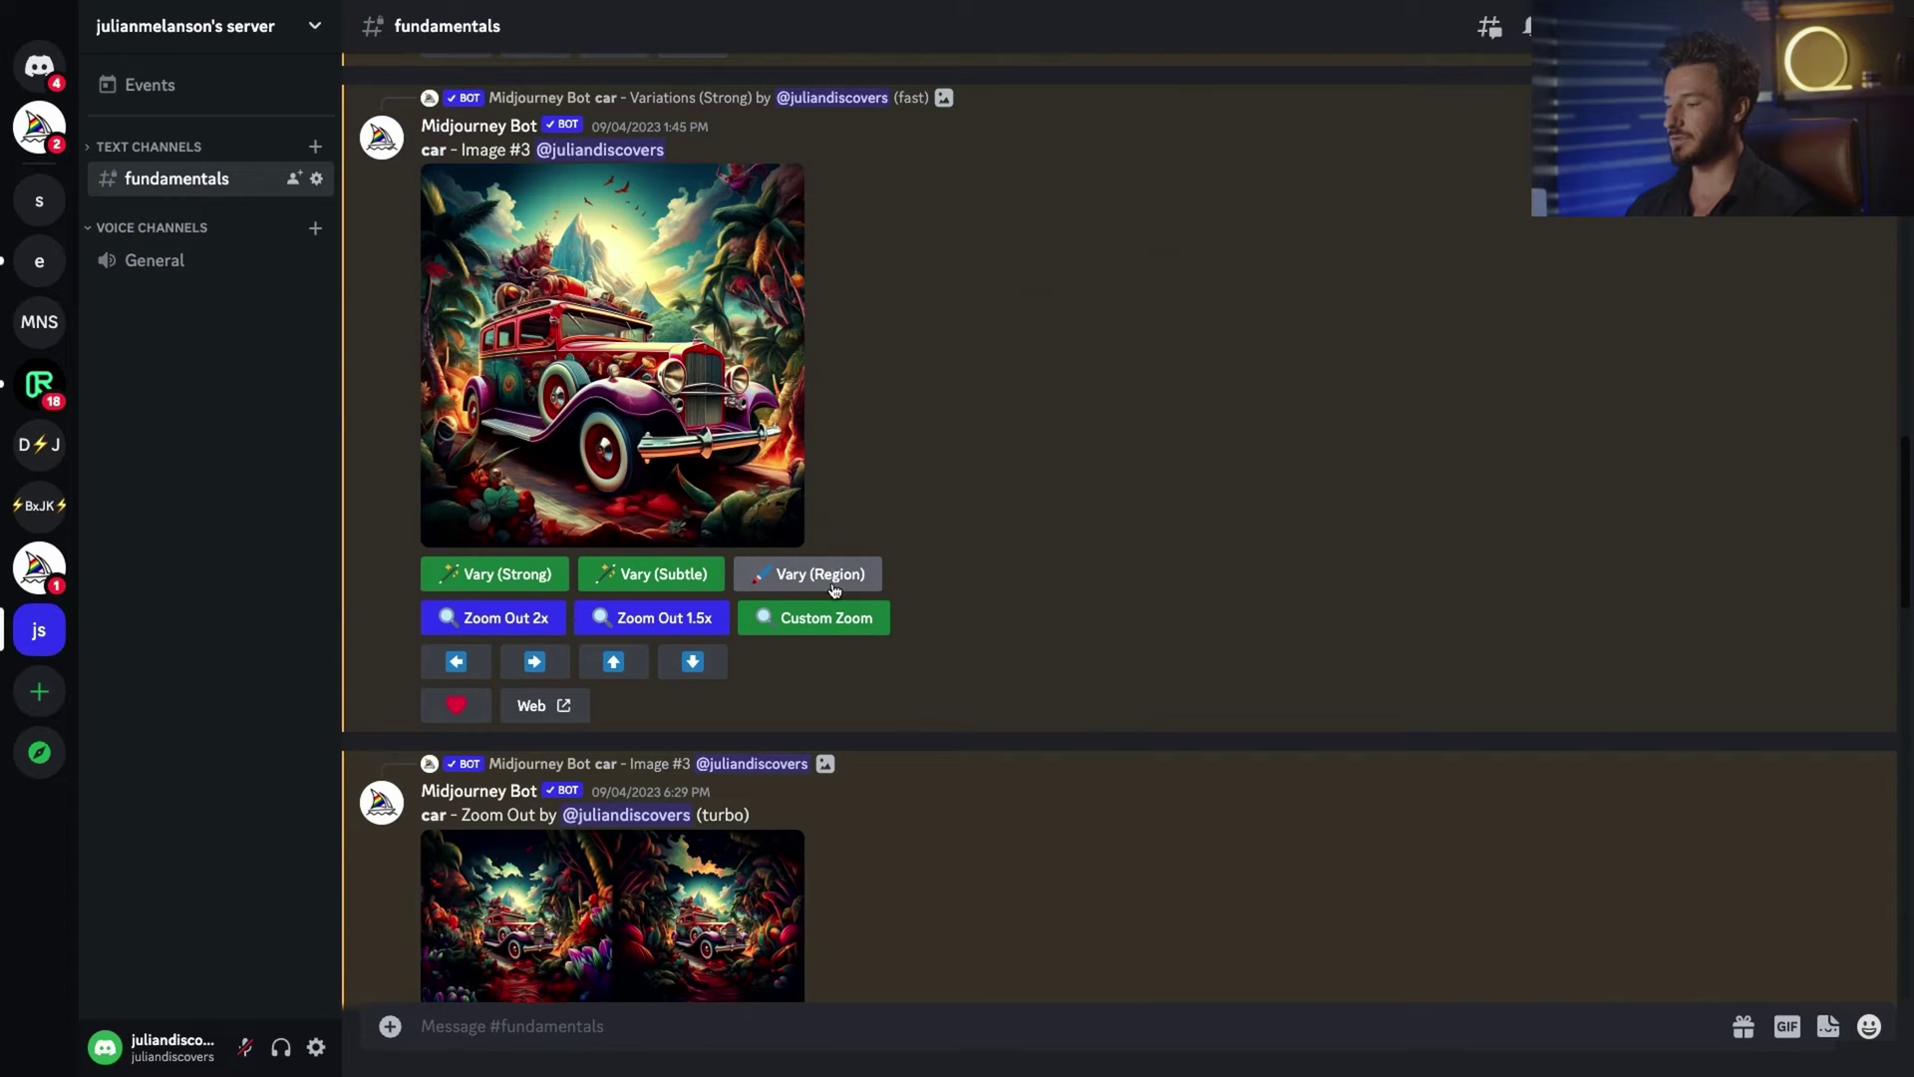
scroll(834, 579, up, 3)
scroll(834, 578, up, 3)
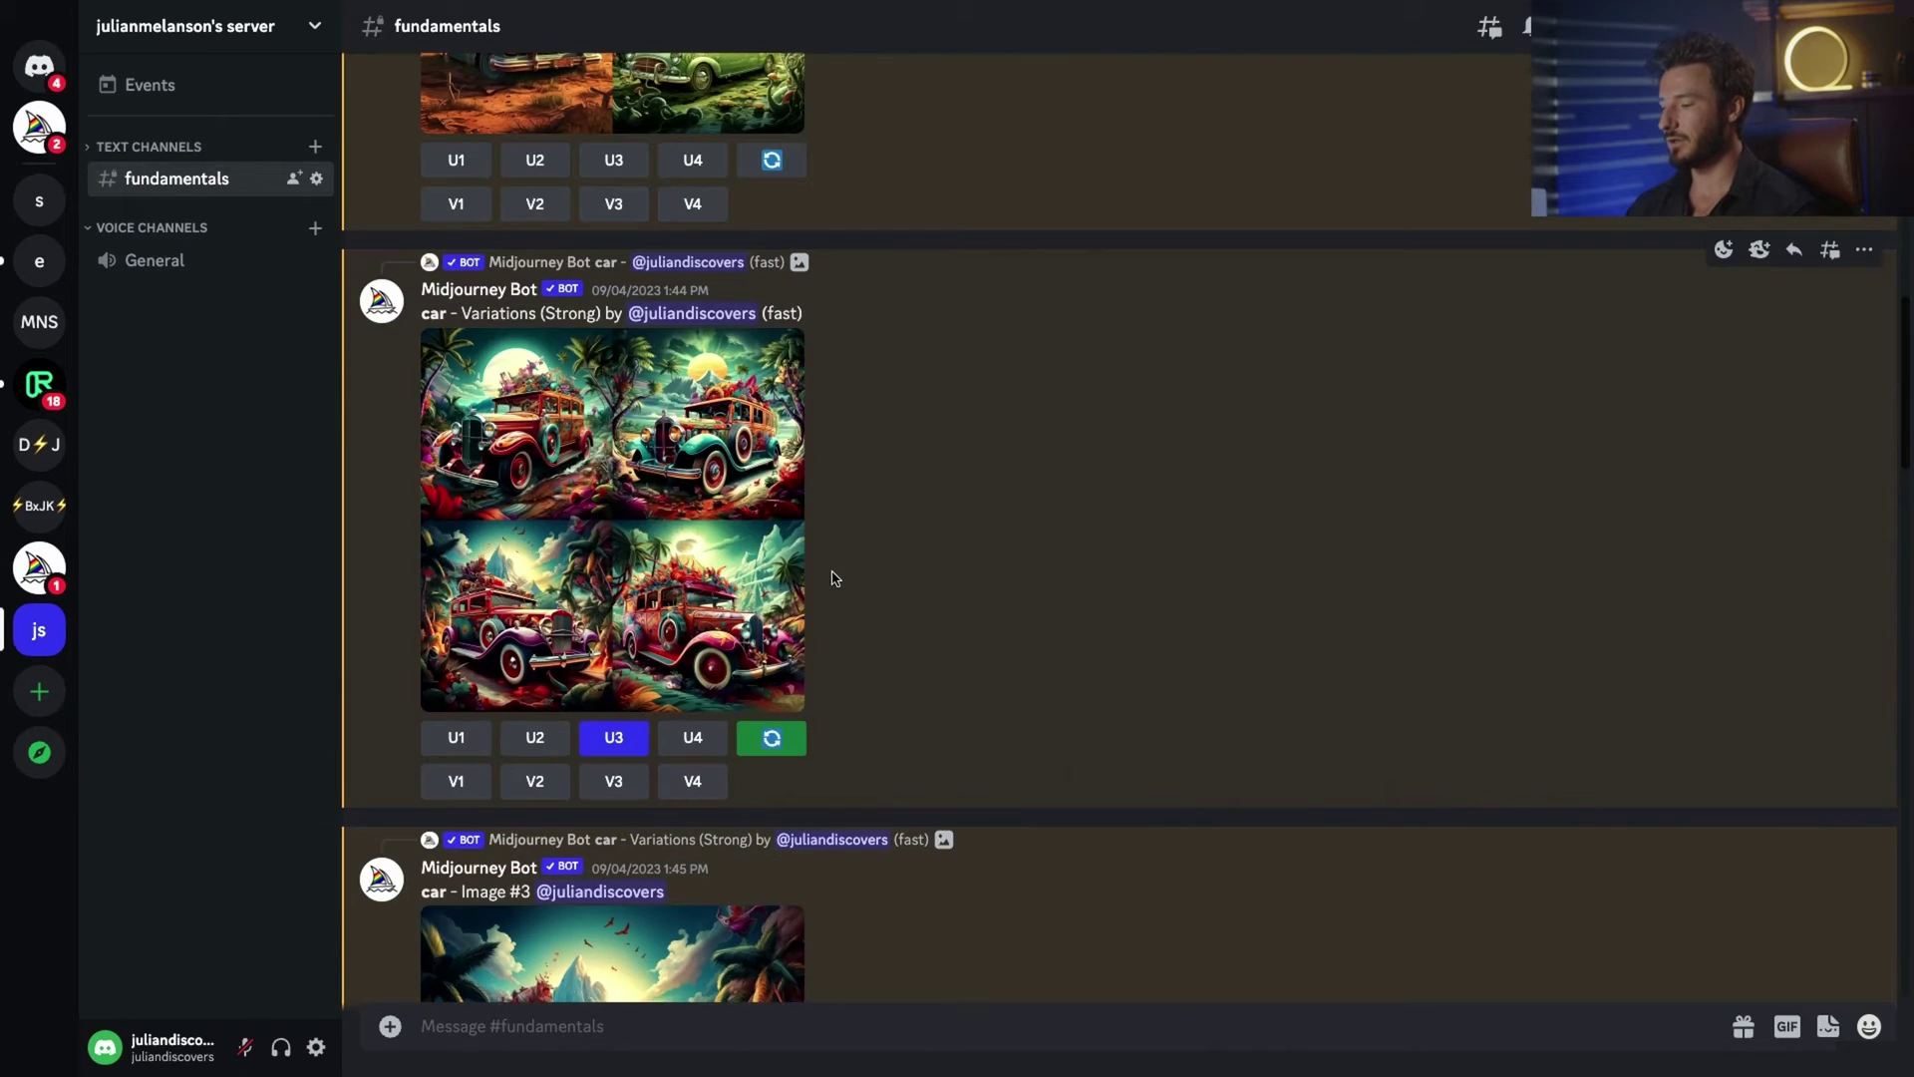
click(776, 738)
scroll(897, 749, down, 3)
scroll(798, 887, down, 3)
- Change the grille region prompt from 'Submarine' to 'Fighter jet engine' and submit it
click(807, 794)
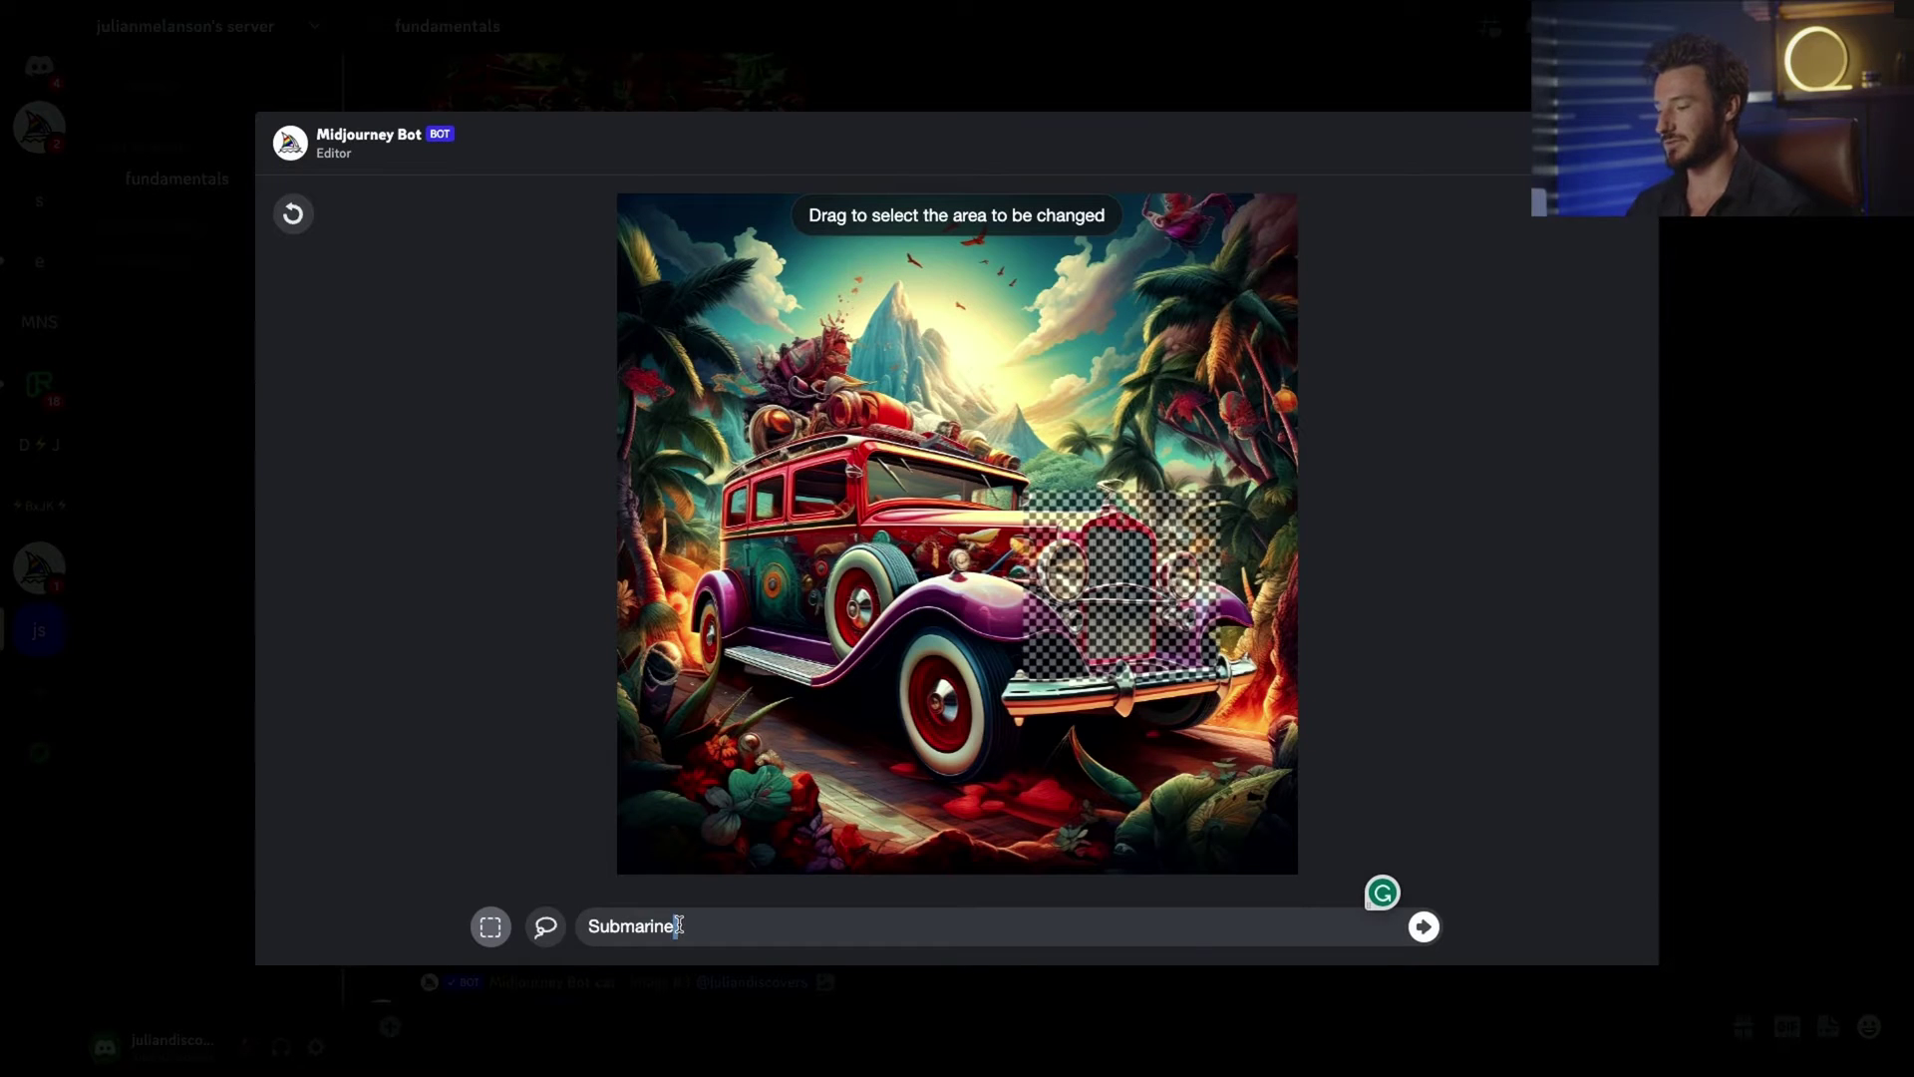
key(BackSpace)
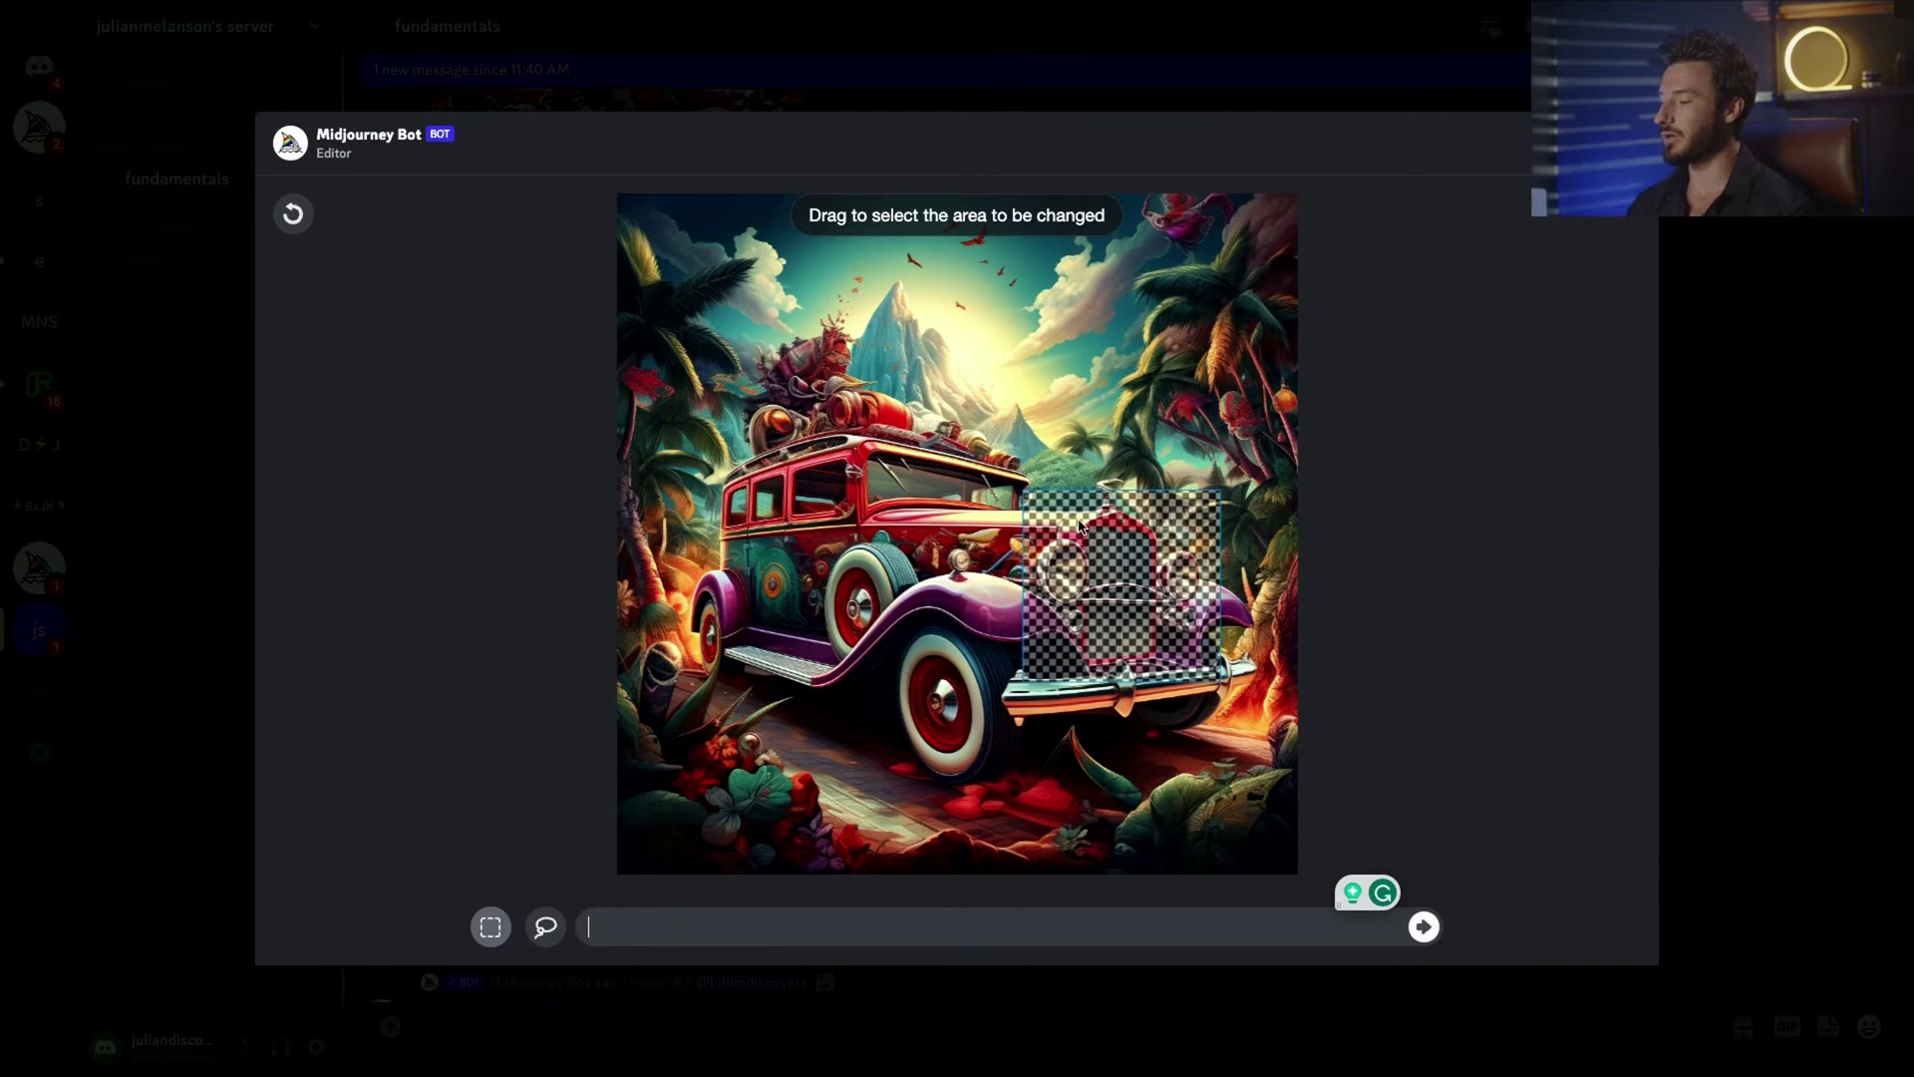
text(Fighter jet engine)
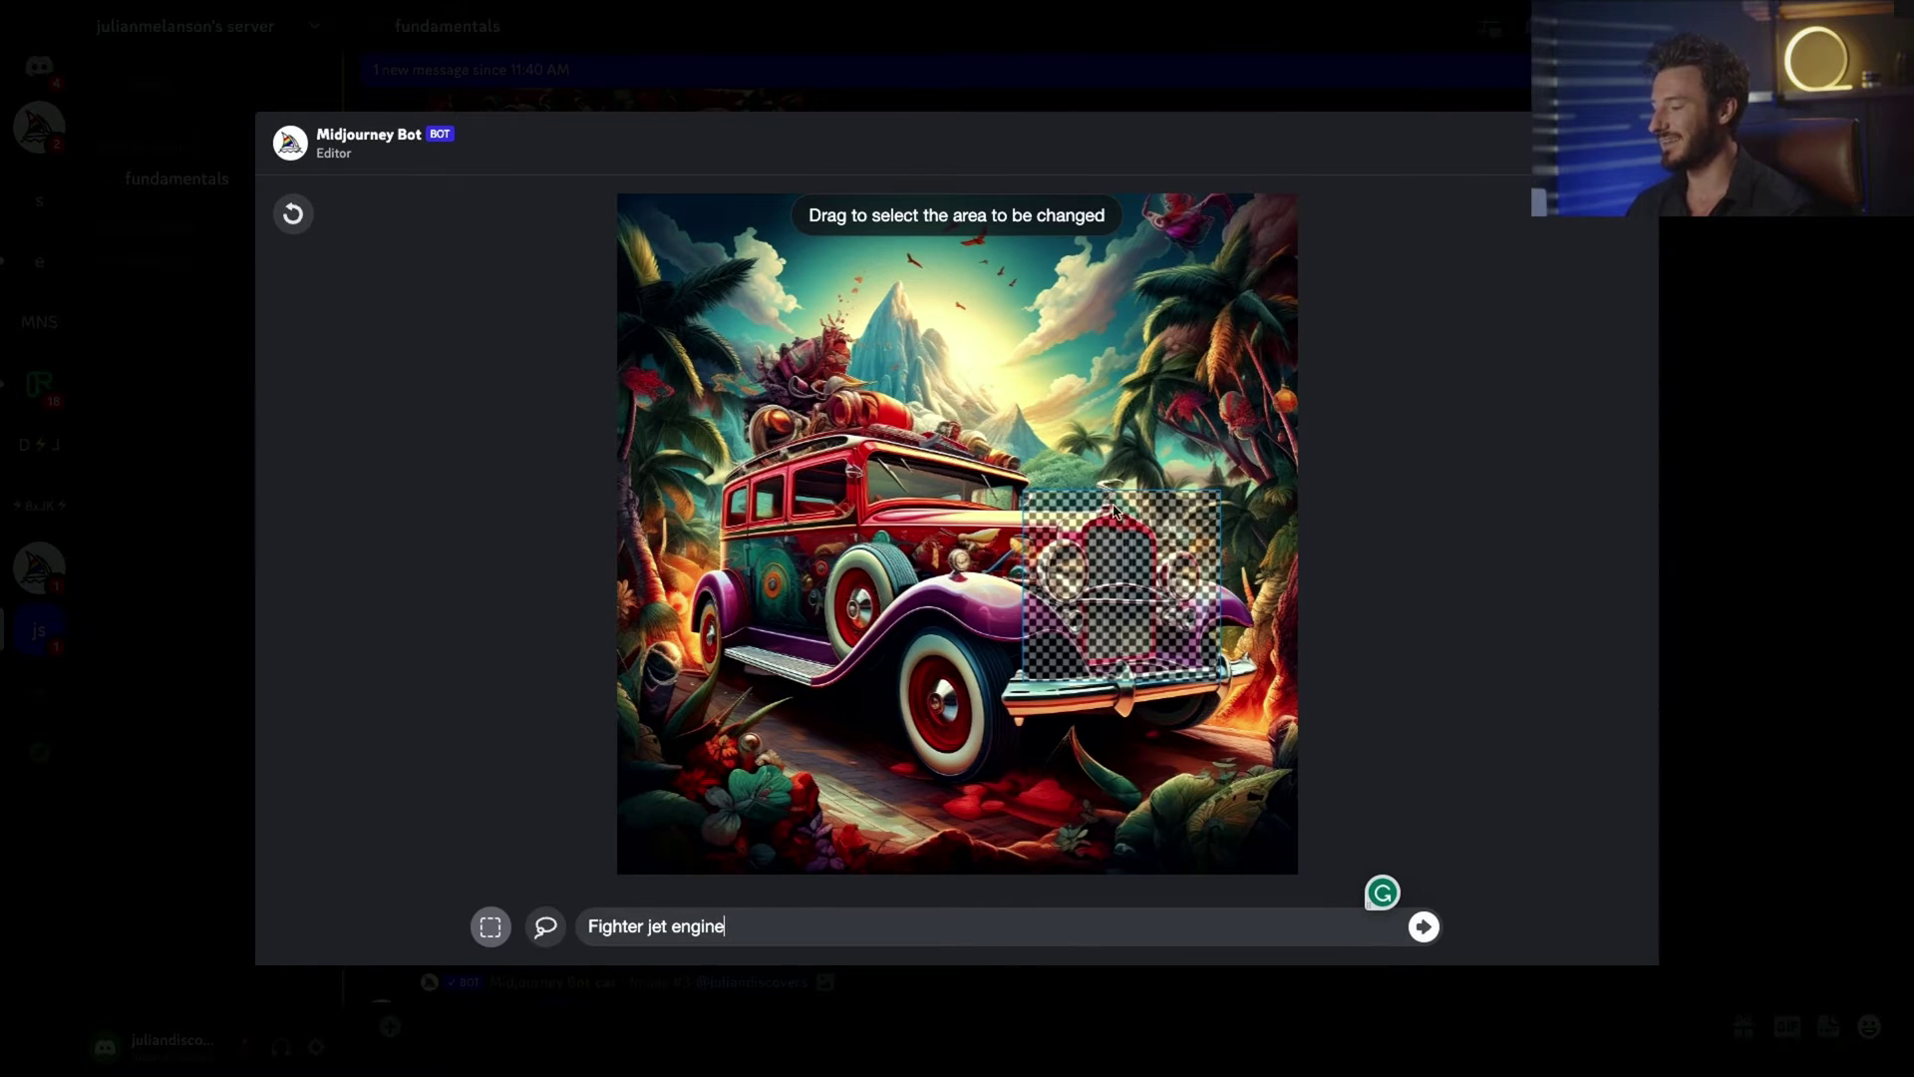
click(1424, 925)
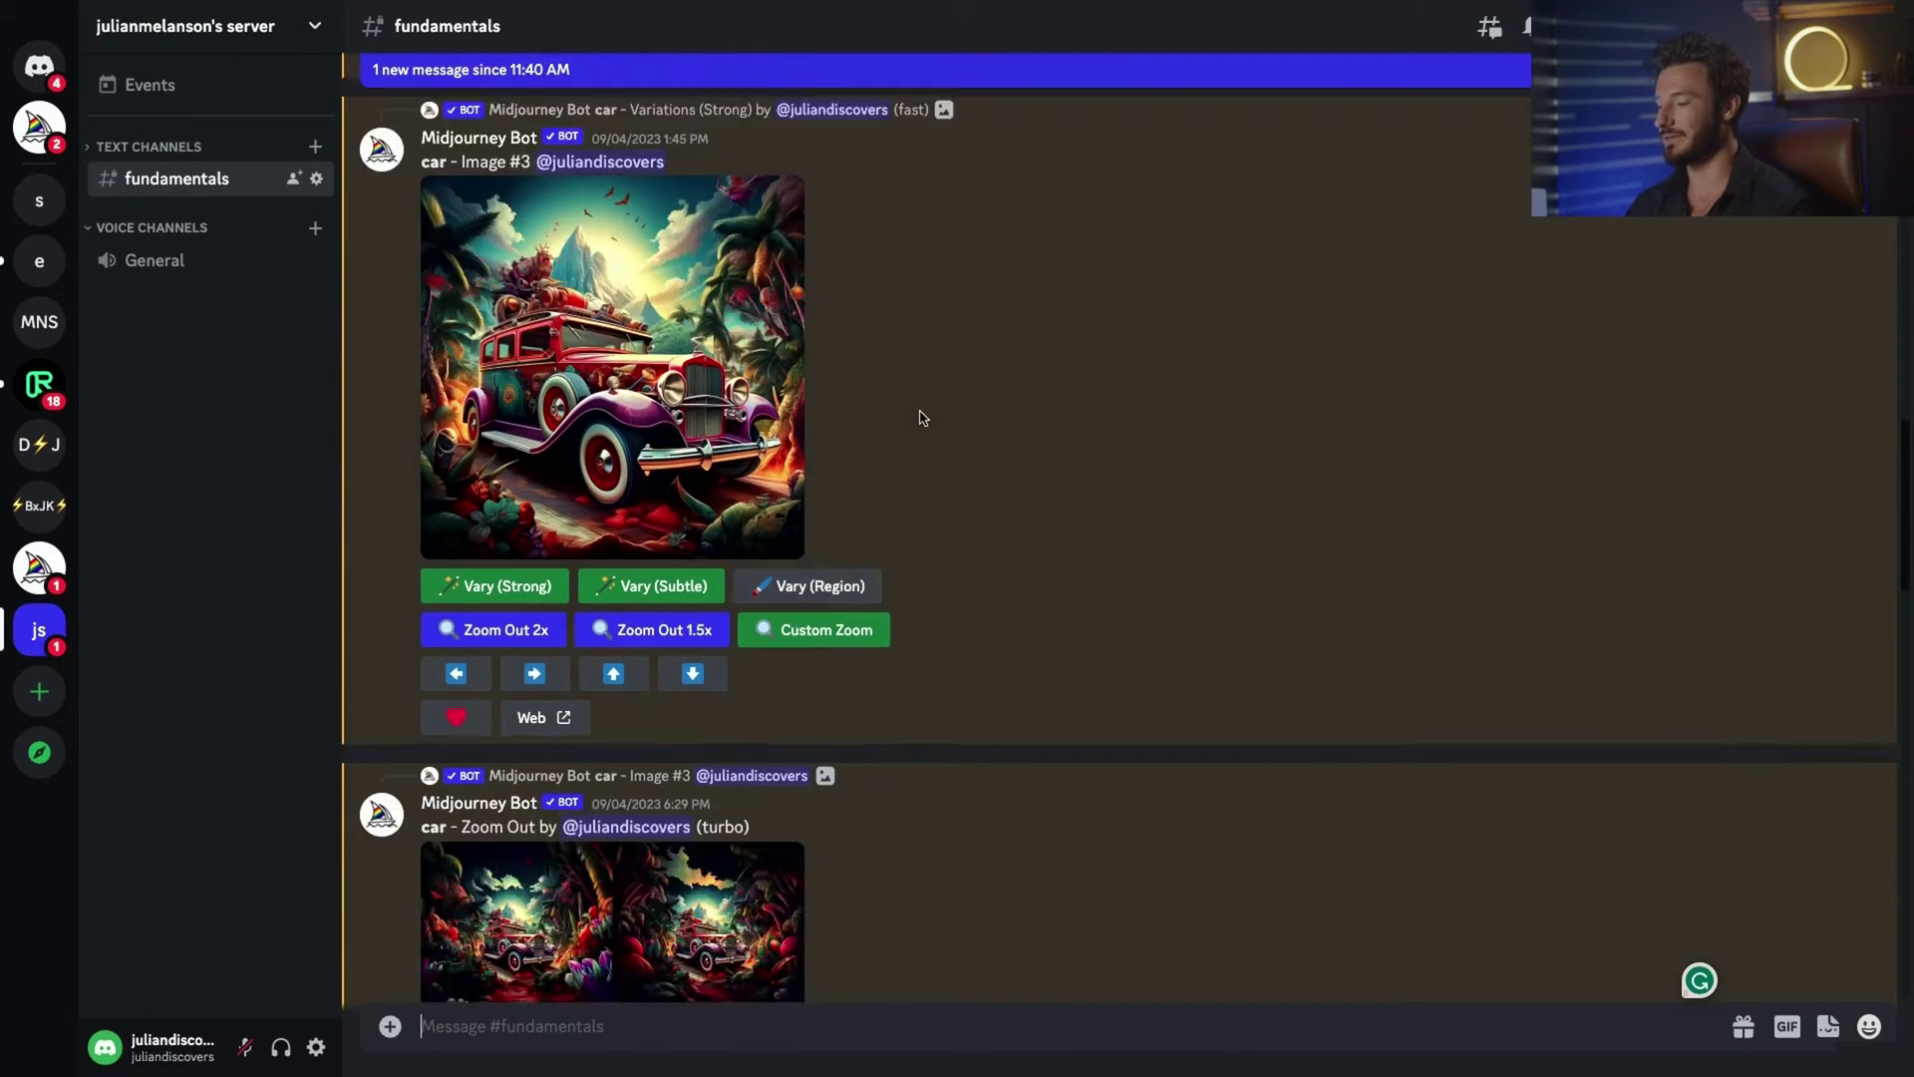
scroll(919, 416, up, 3)
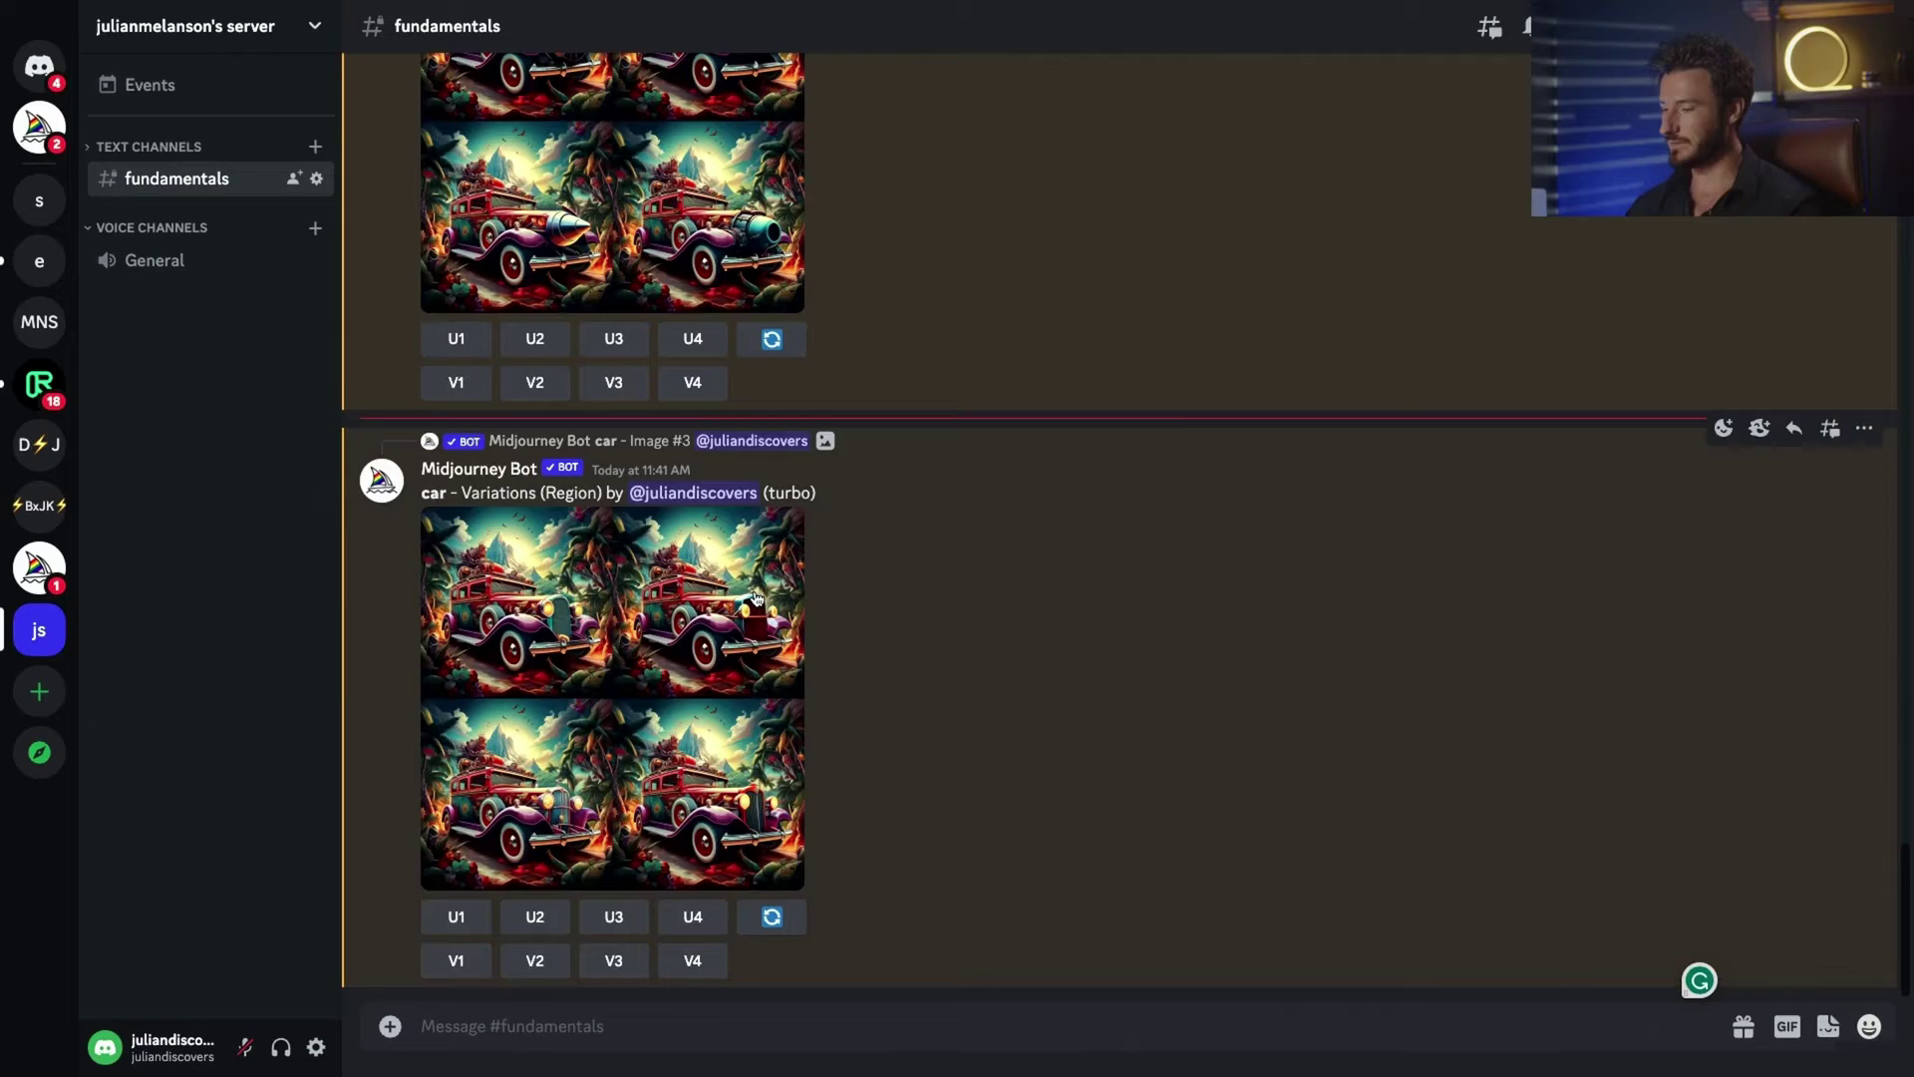
- Enlarge and close the newest variation grid, then enlarge the Fighter jet engine grid
click(753, 595)
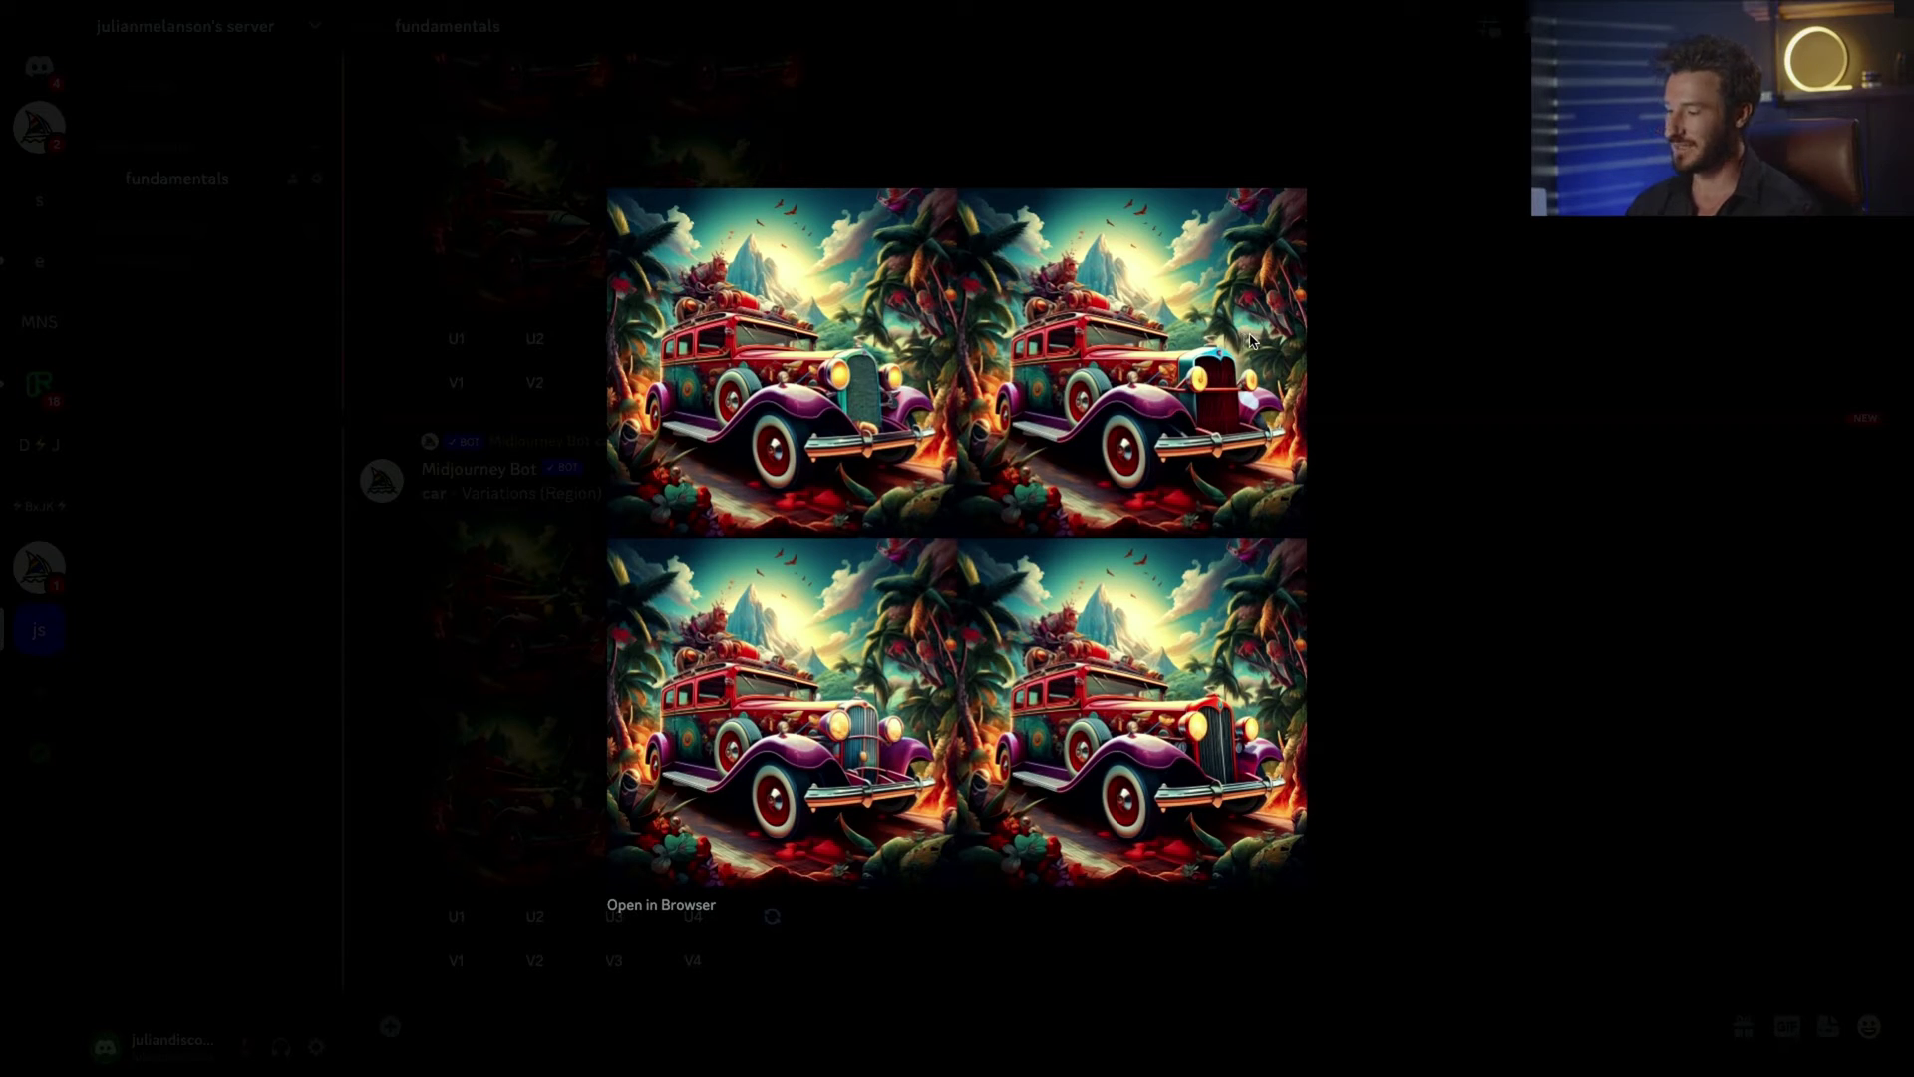
click(1376, 276)
scroll(1345, 284, up, 3)
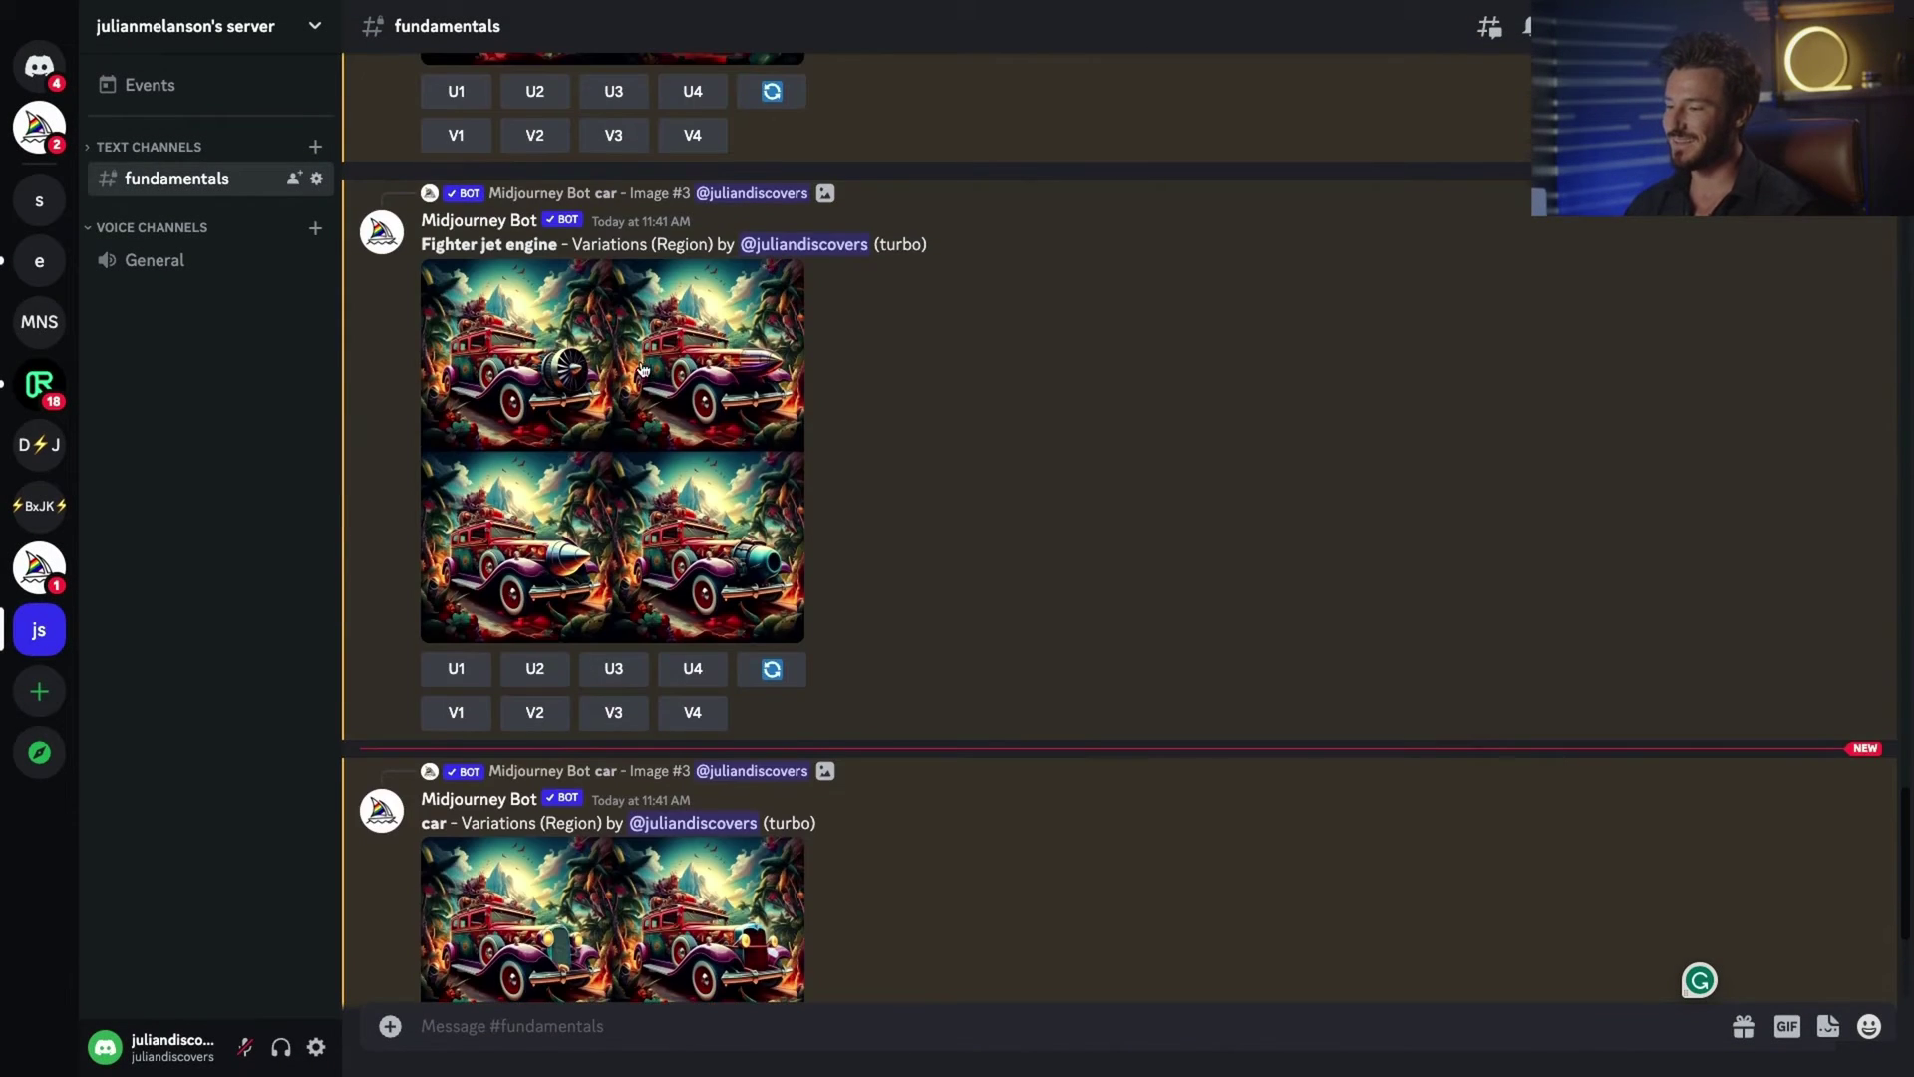
click(642, 378)
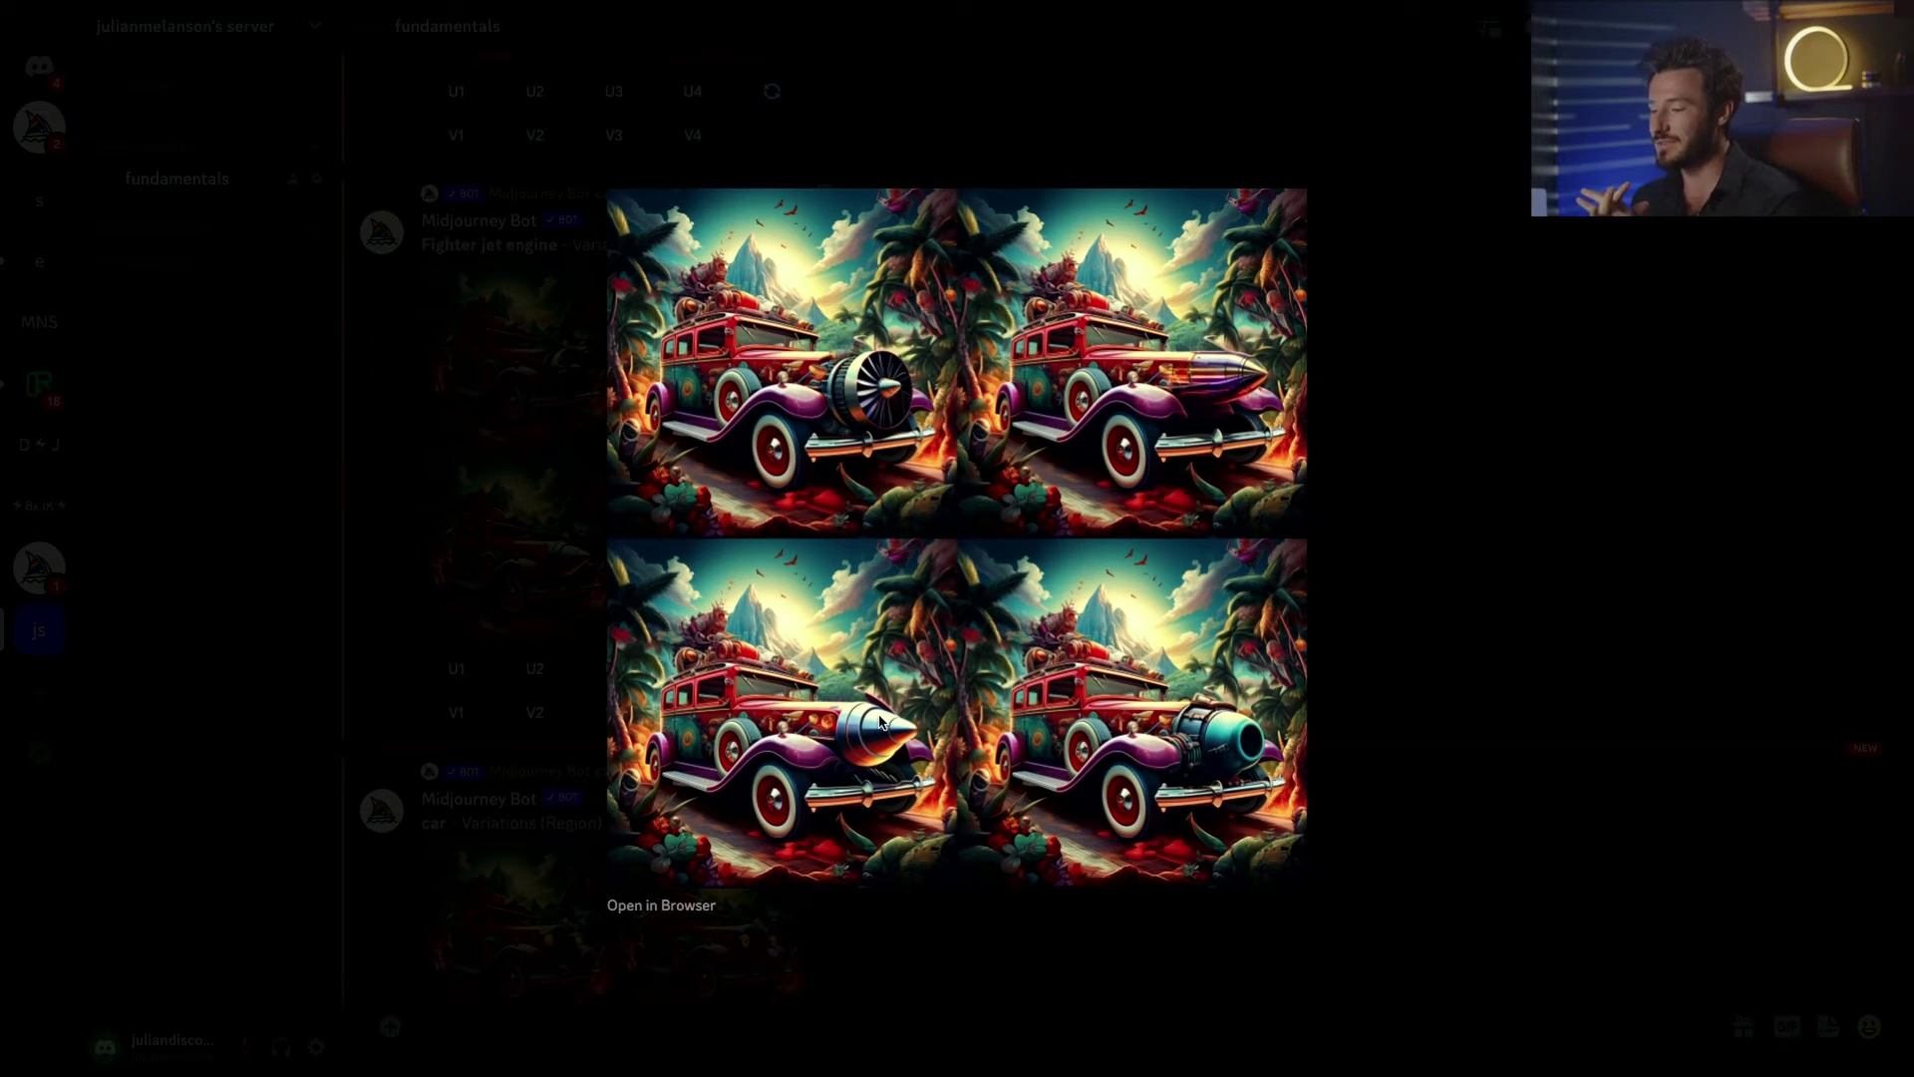
- Close the enlarged jet engine grid and send /settings to show the settings panel
key(Escape)
scroll(838, 502, up, 5)
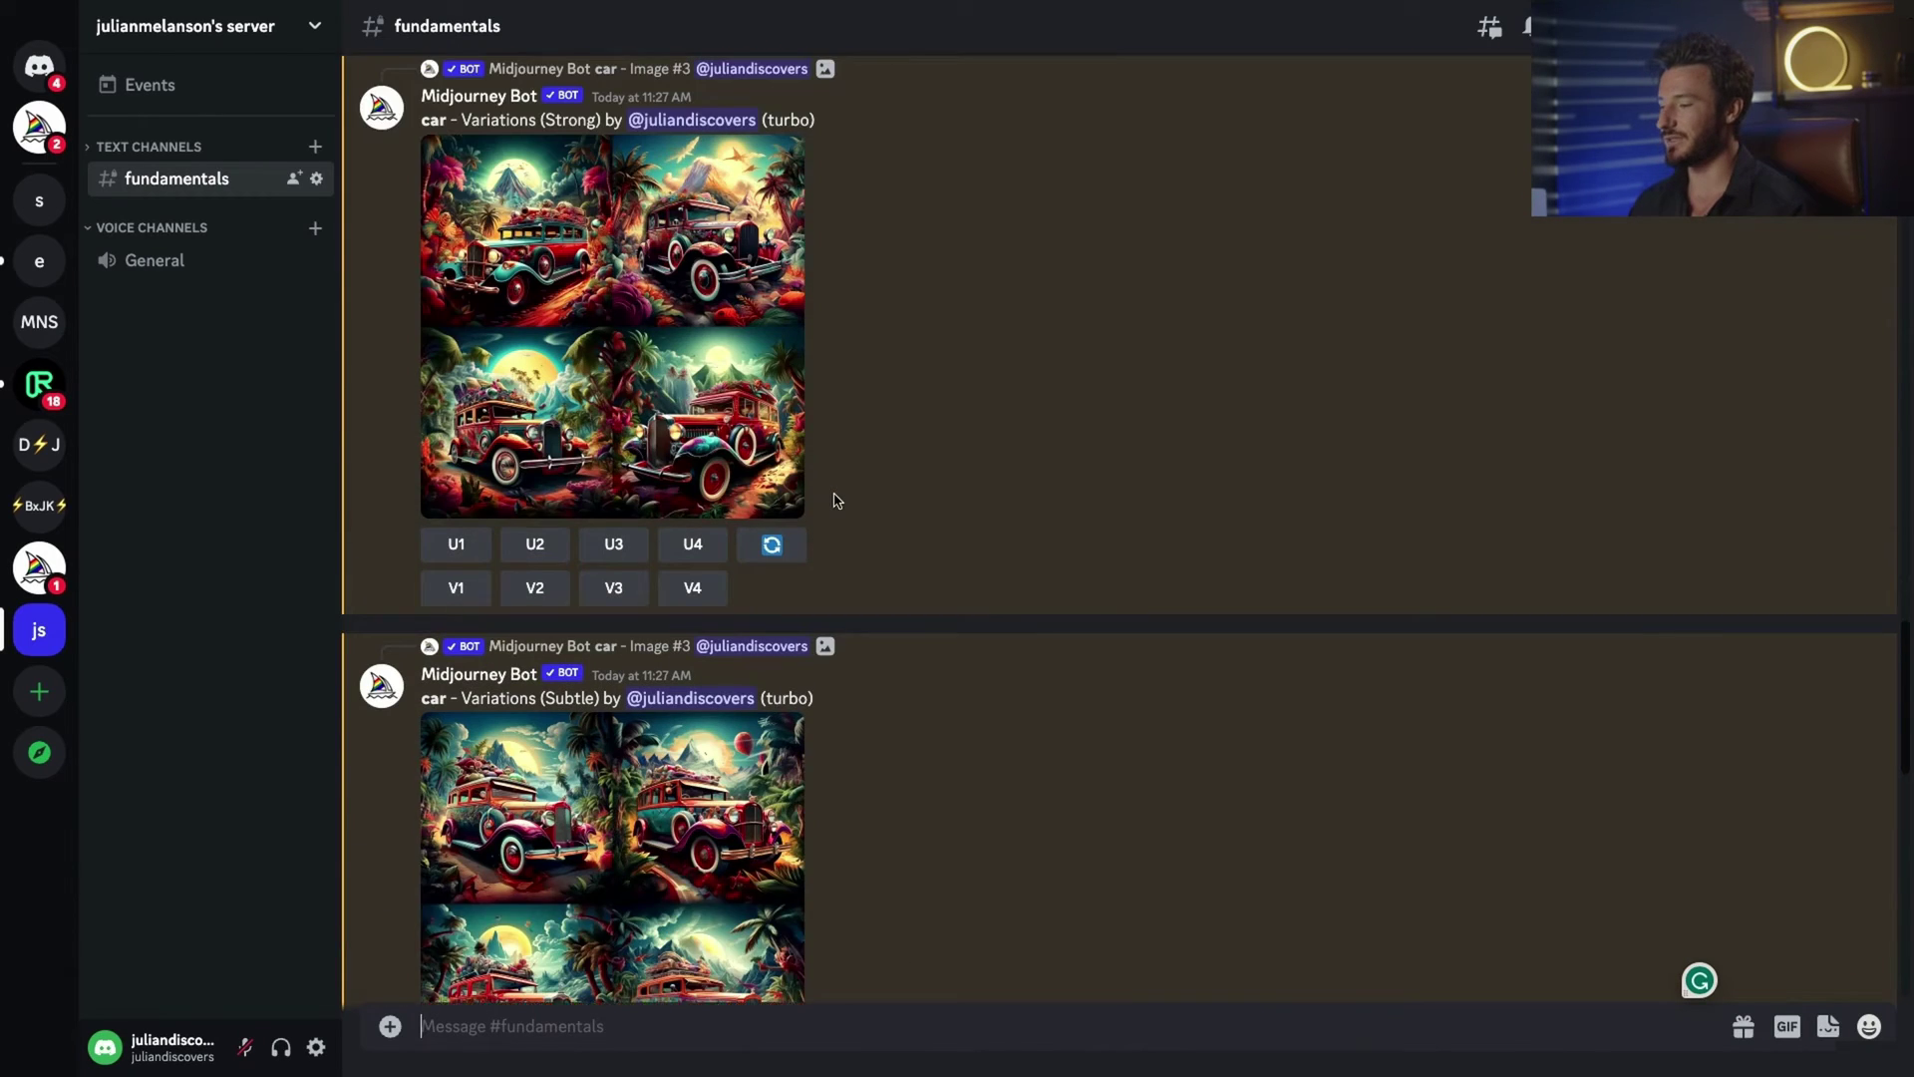
scroll(837, 501, up, 5)
scroll(834, 502, up, 4)
scroll(835, 500, up, 4)
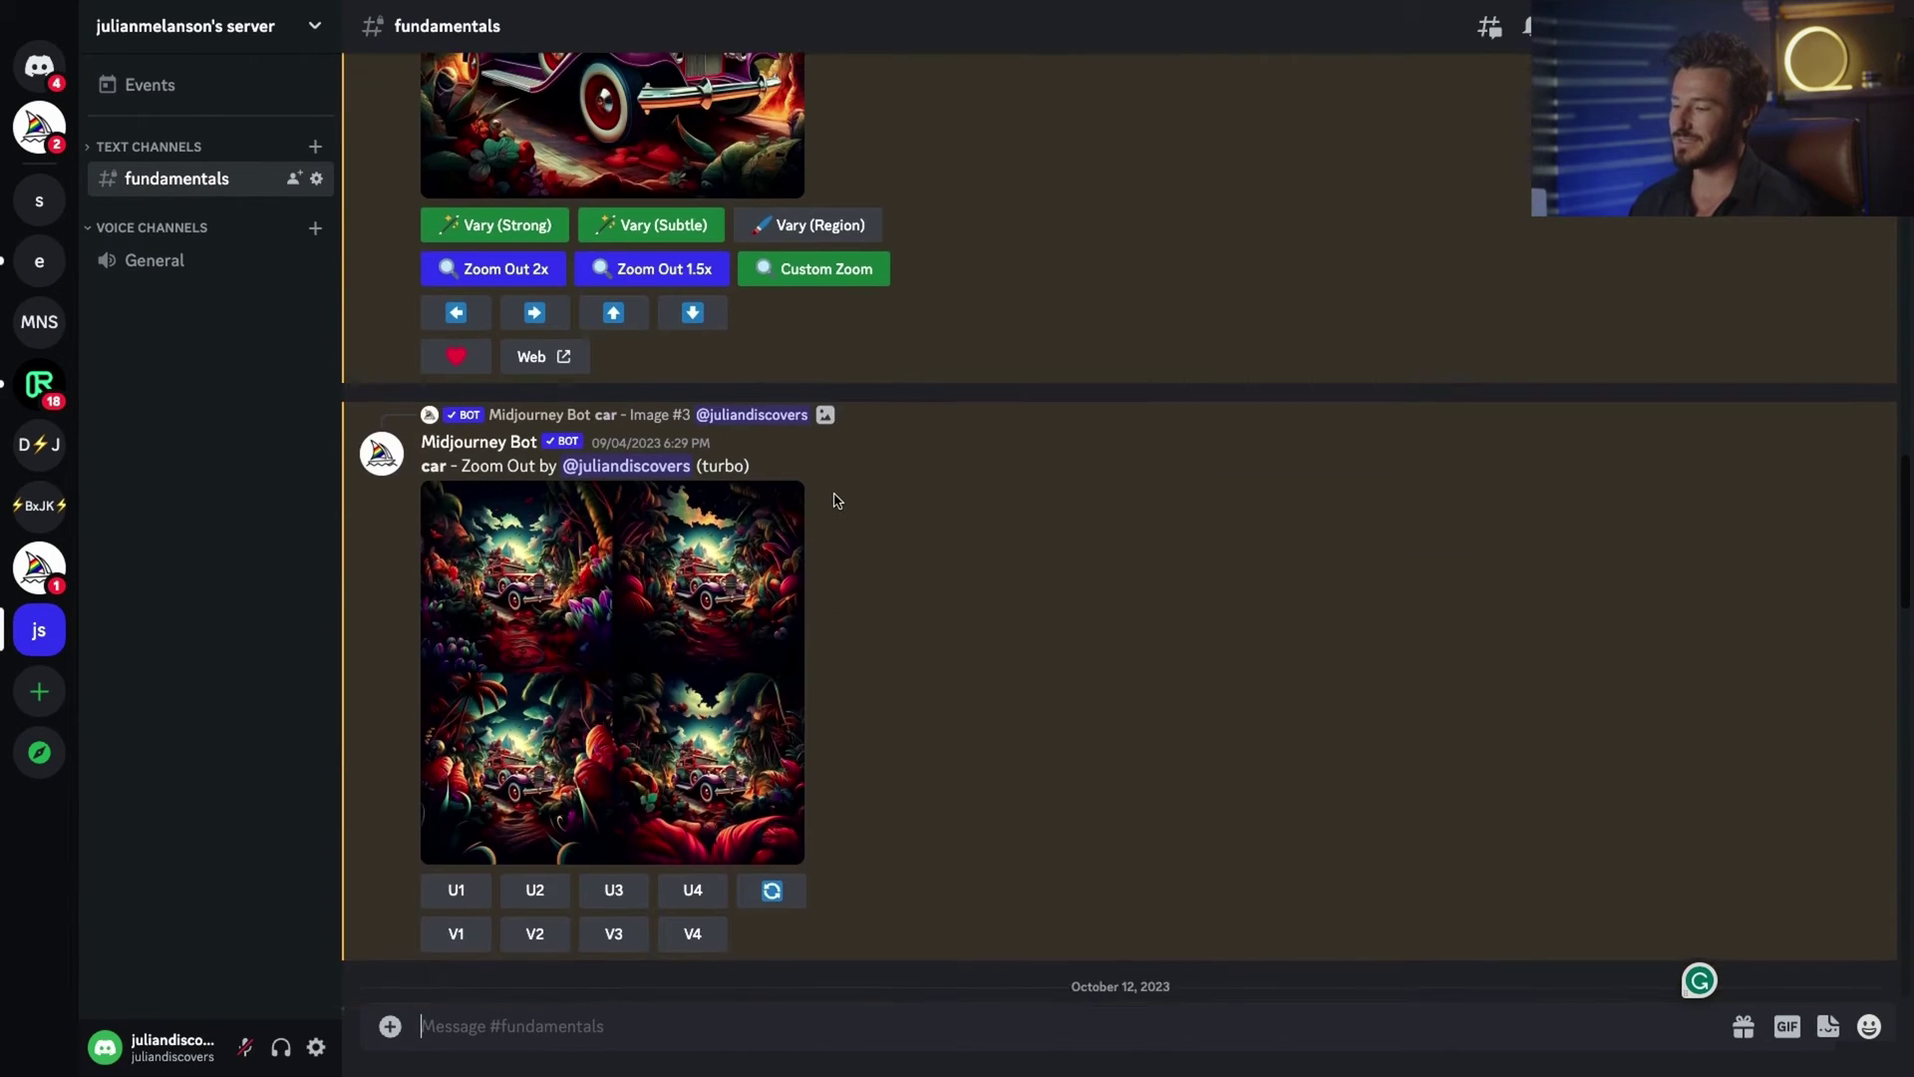
scroll(834, 501, up, 3)
scroll(835, 501, up, 3)
scroll(835, 500, up, 3)
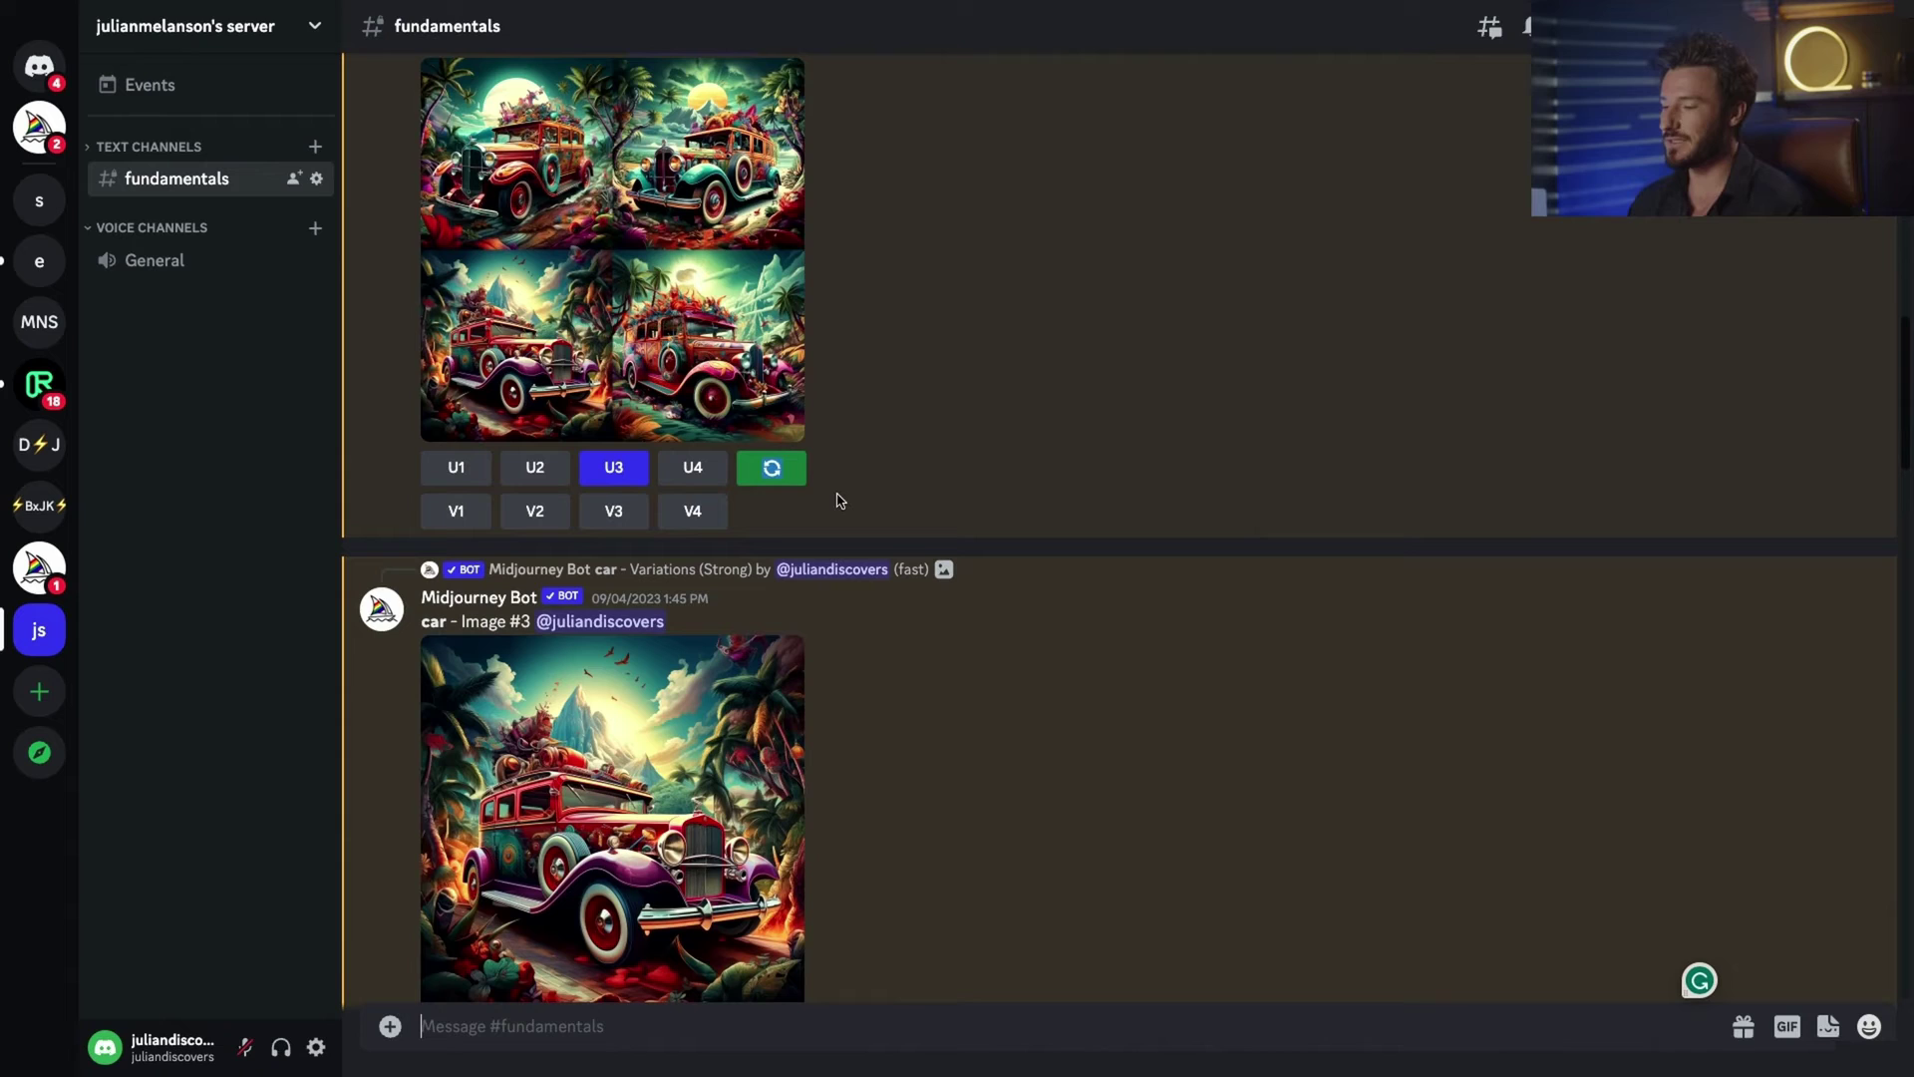
scroll(815, 477, up, 1)
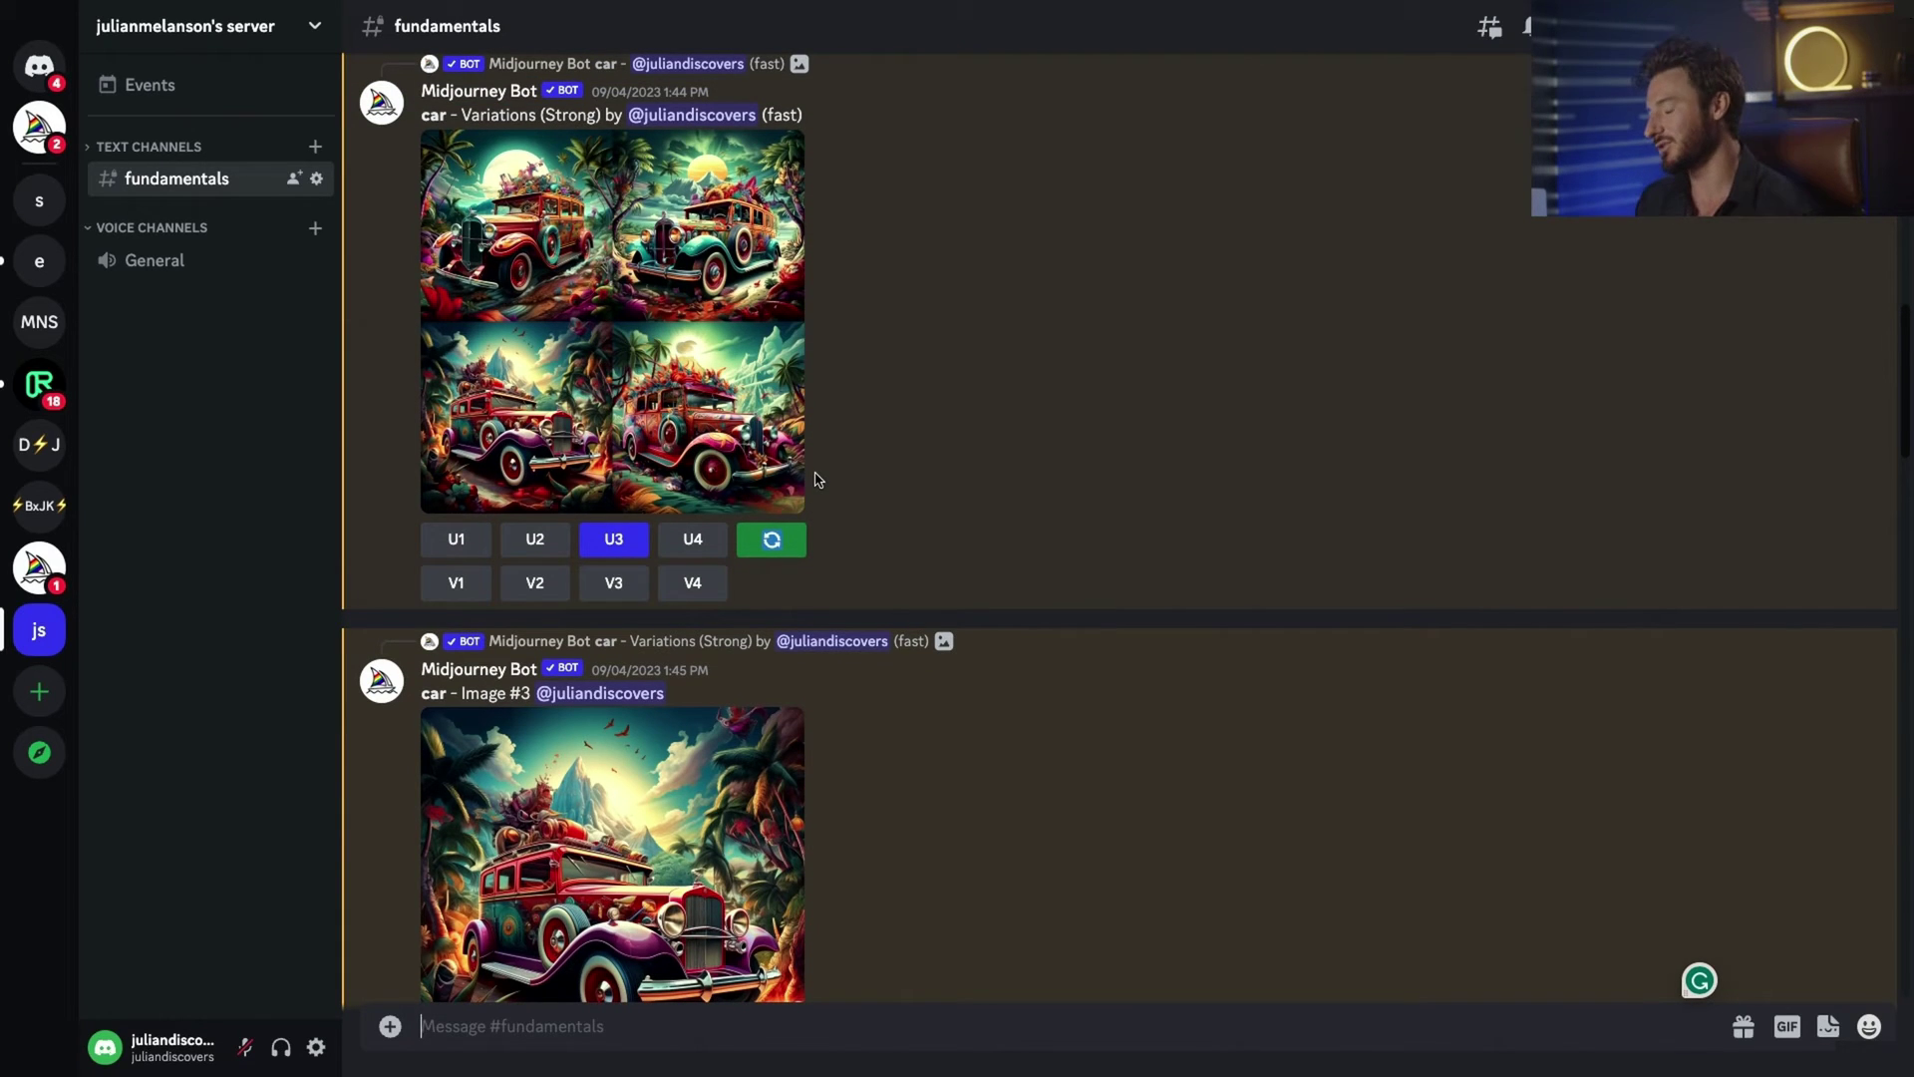
text(/)
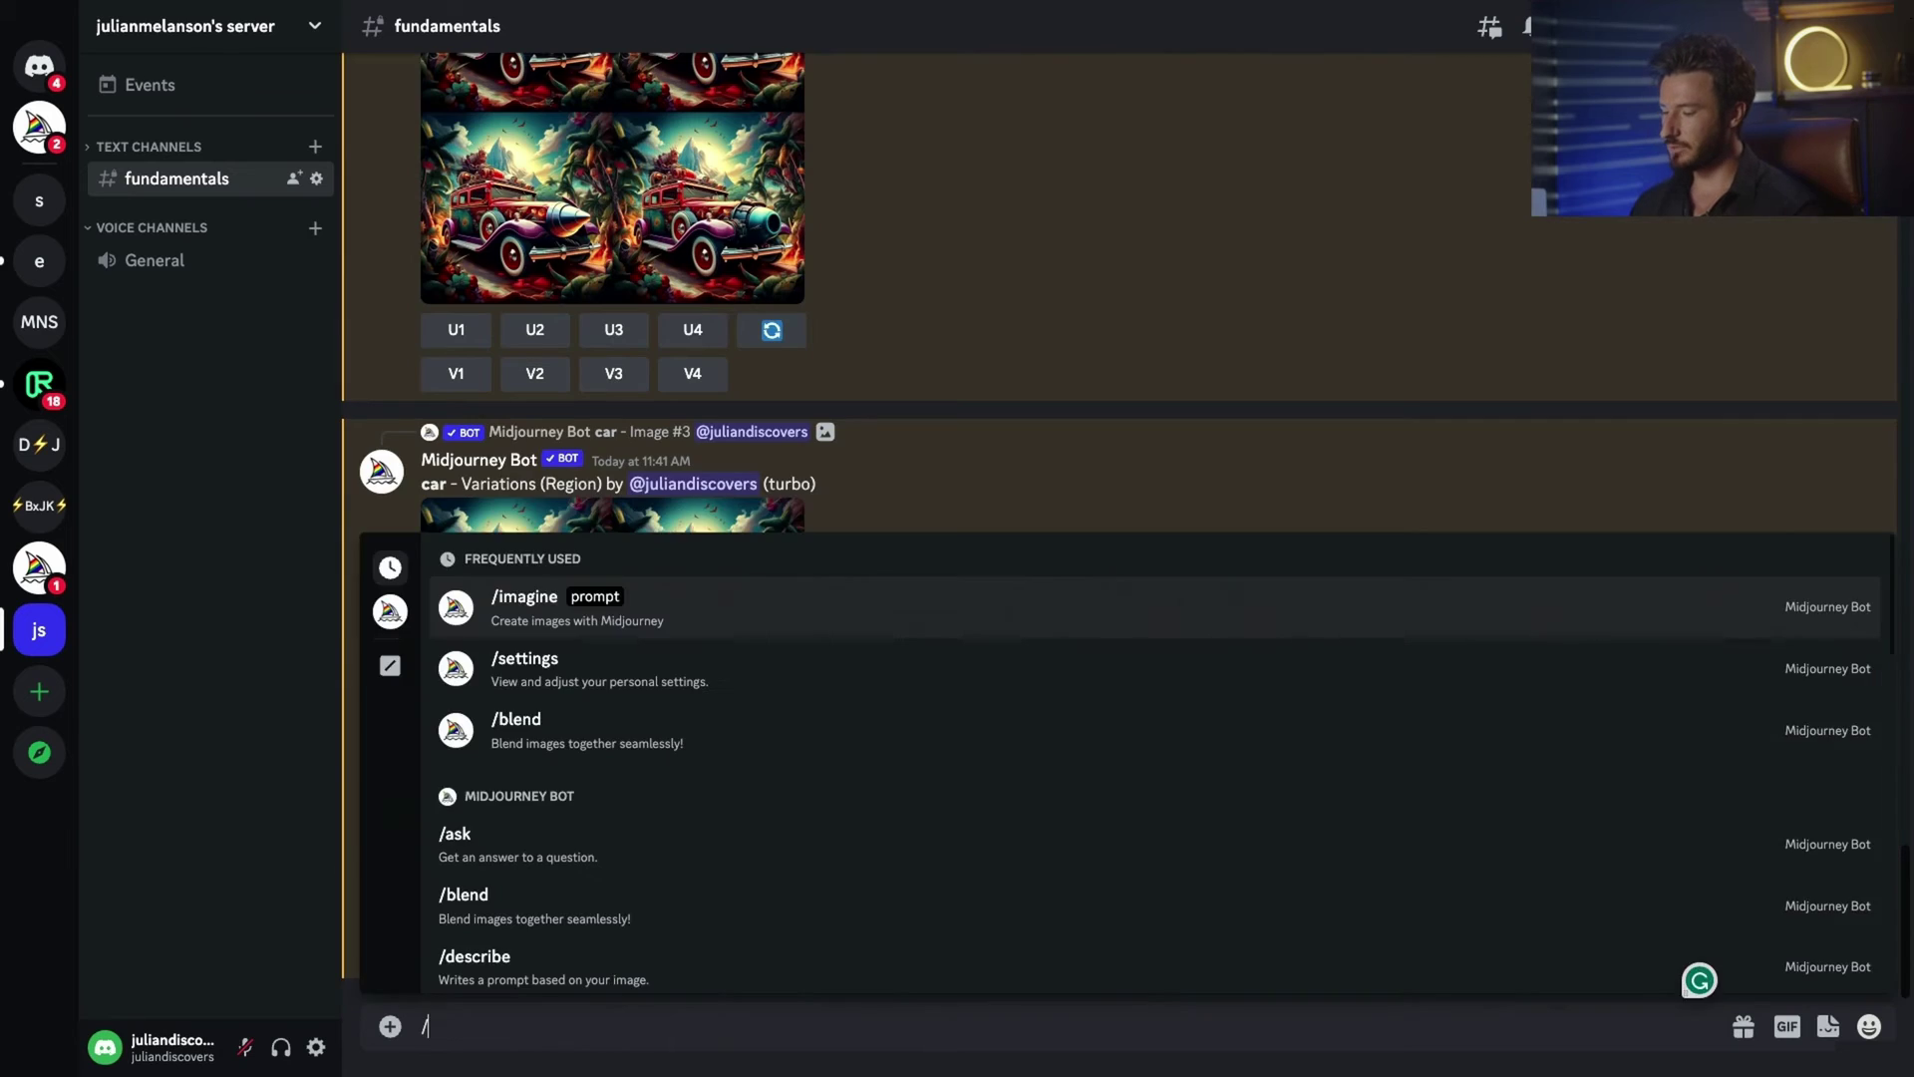
text(set)
key(Return)
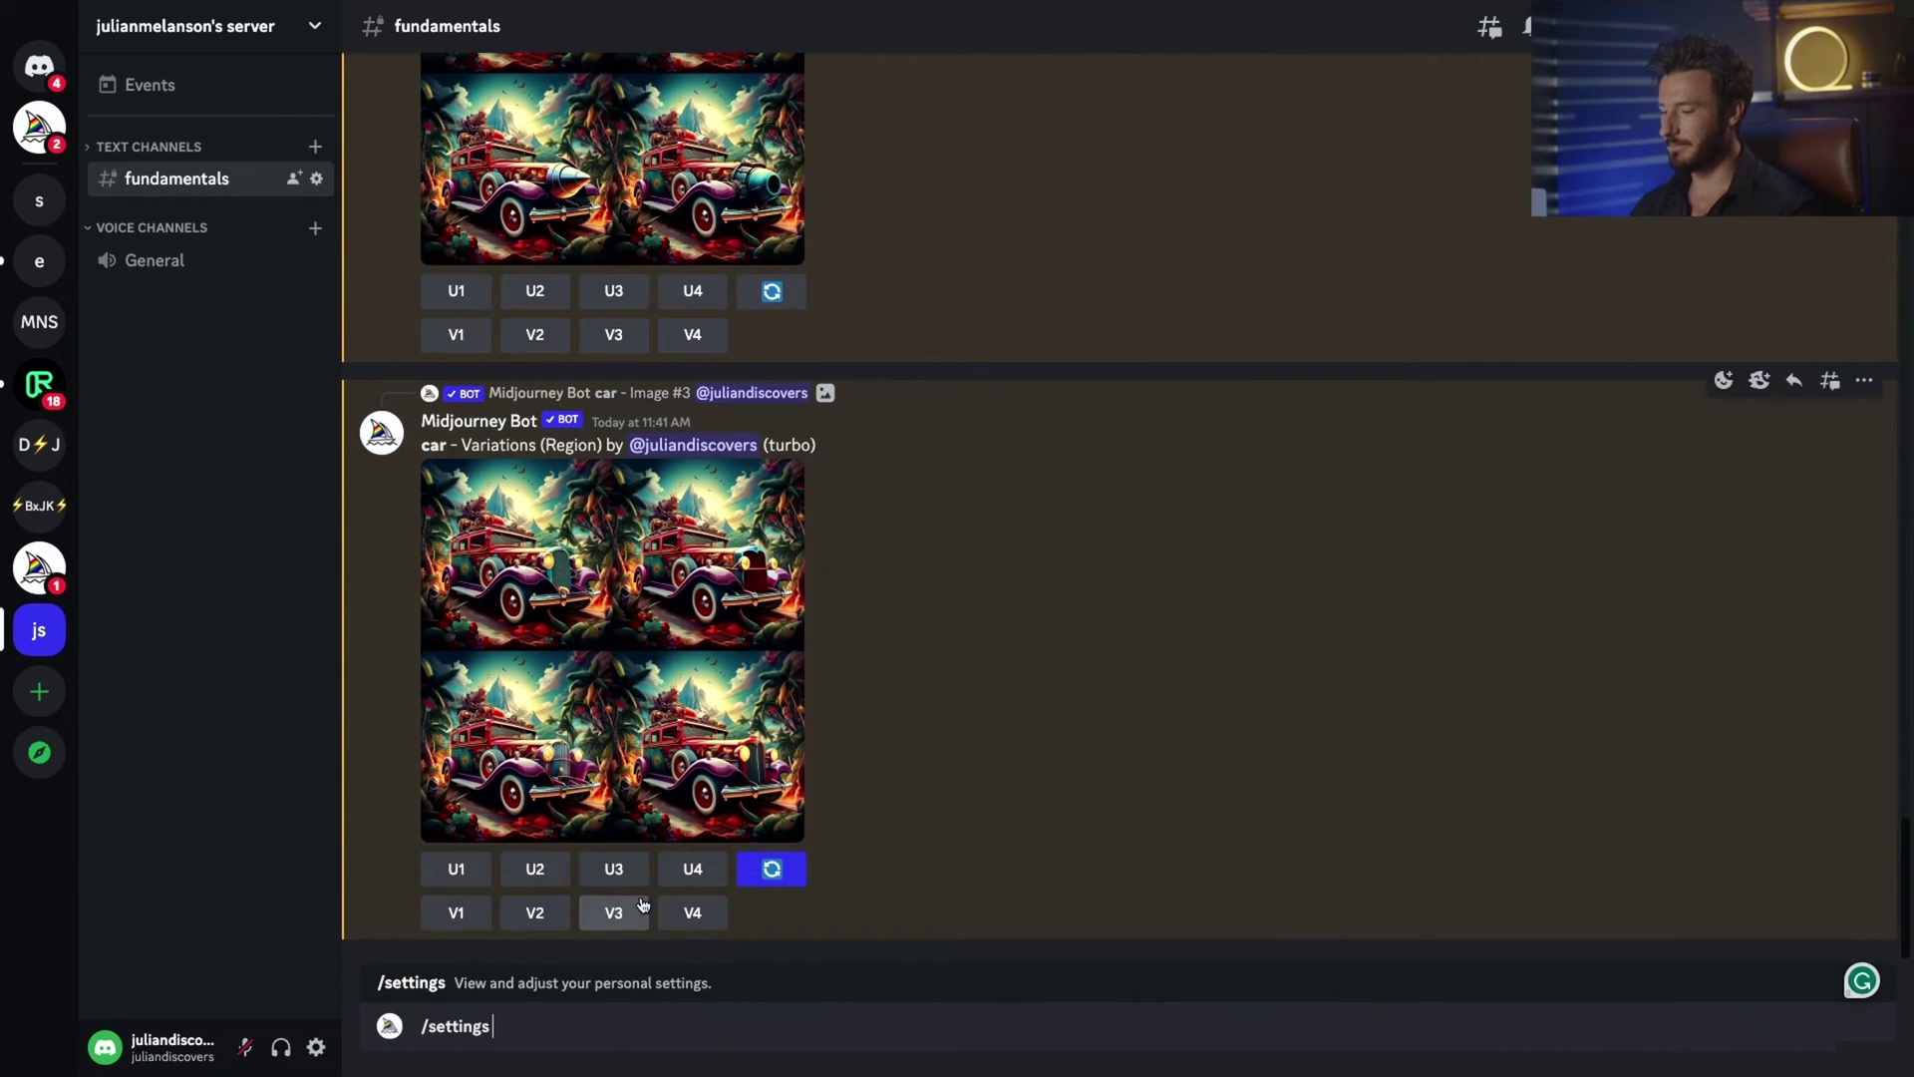
key(Return)
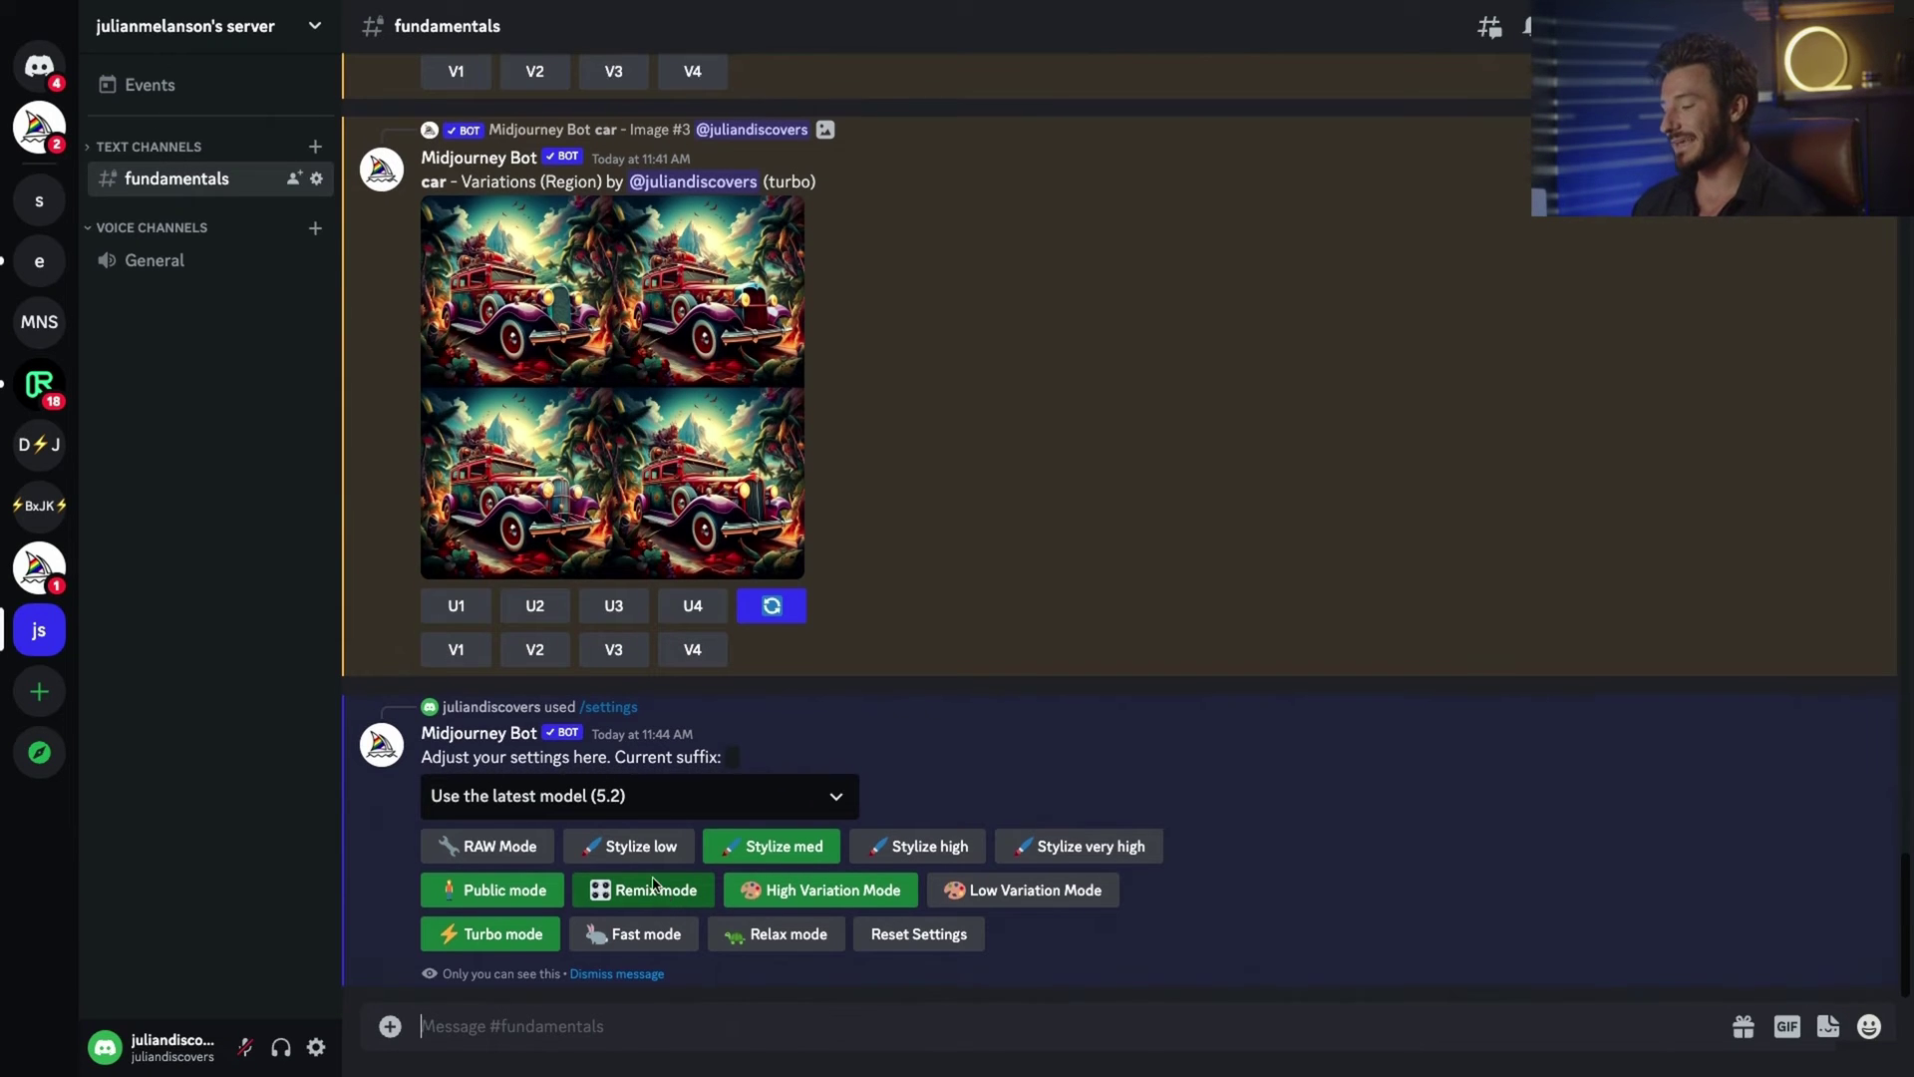
scroll(662, 886, up, 8)
scroll(661, 886, up, 10)
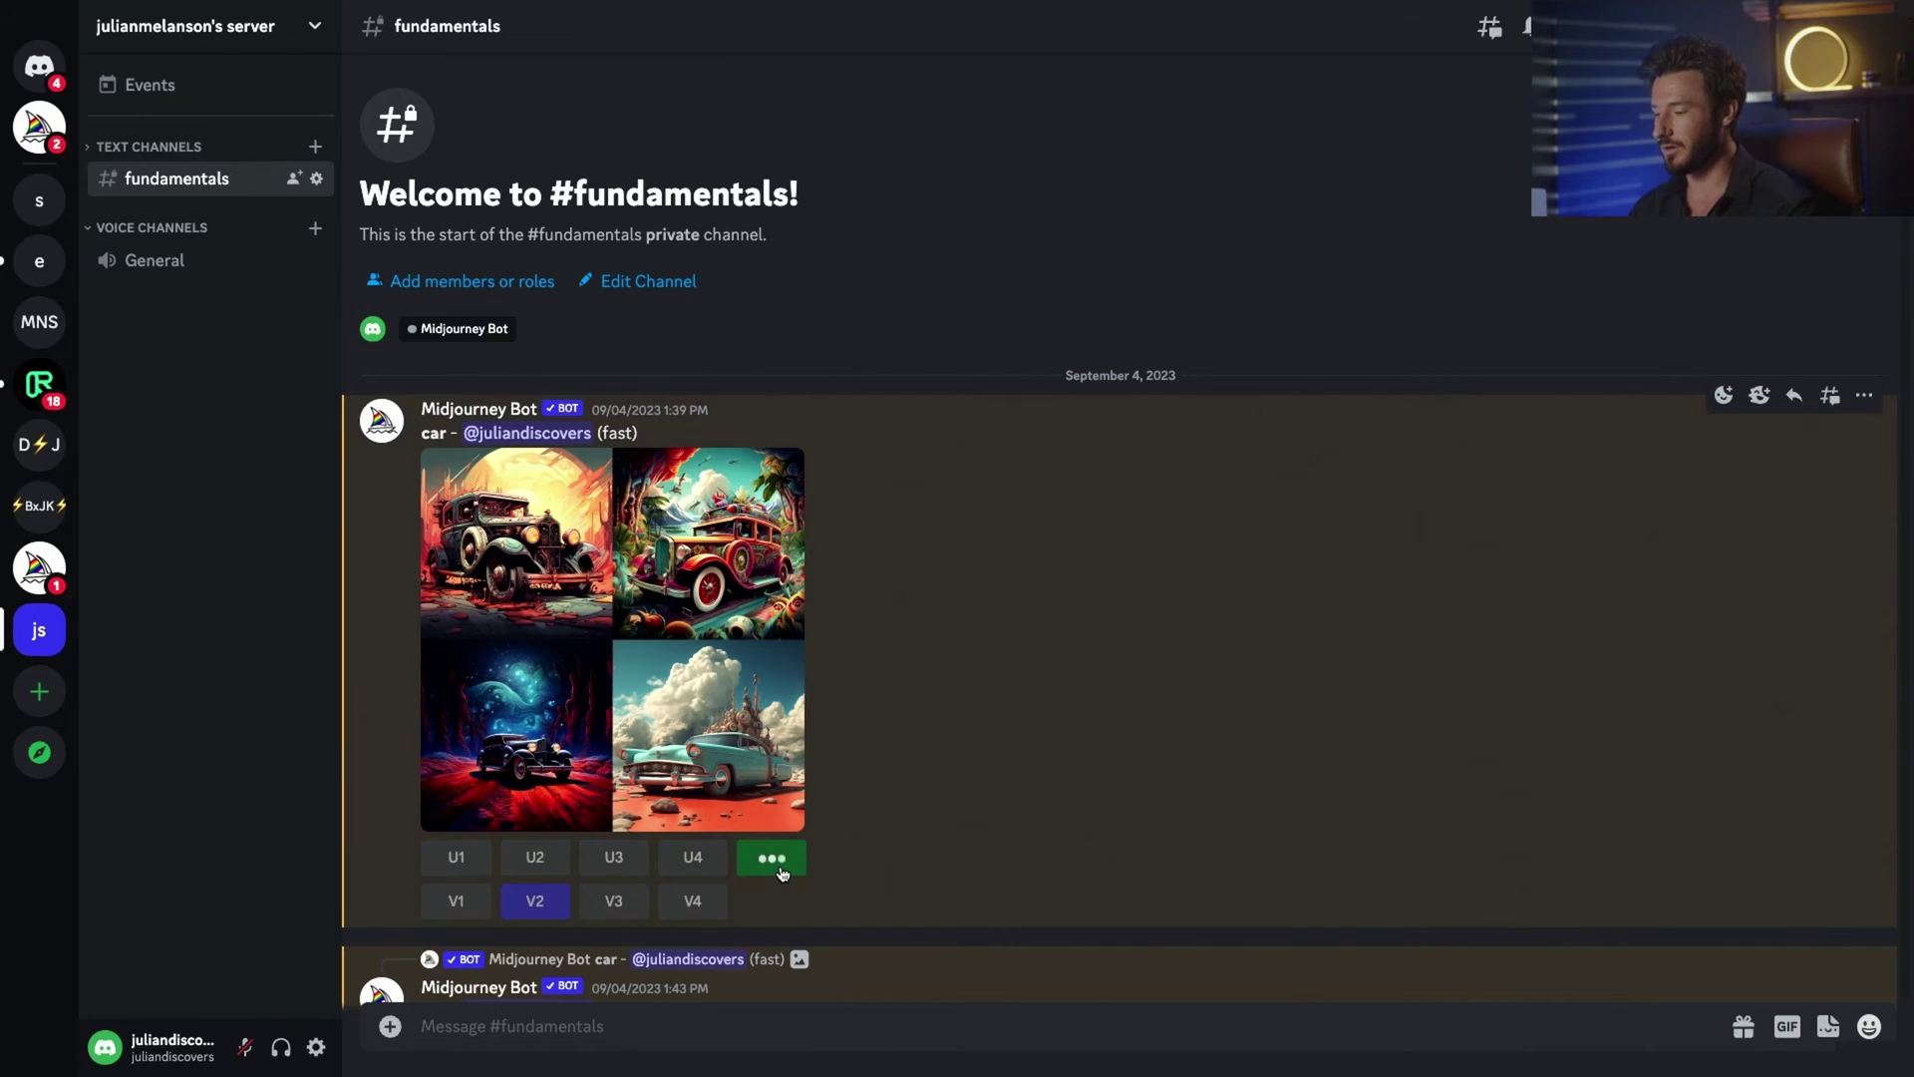
- Reroll the first grid, replacing 'car' with the pasted photo-realistic 80's sports car diner prompt
click(772, 858)
double_click(757, 551)
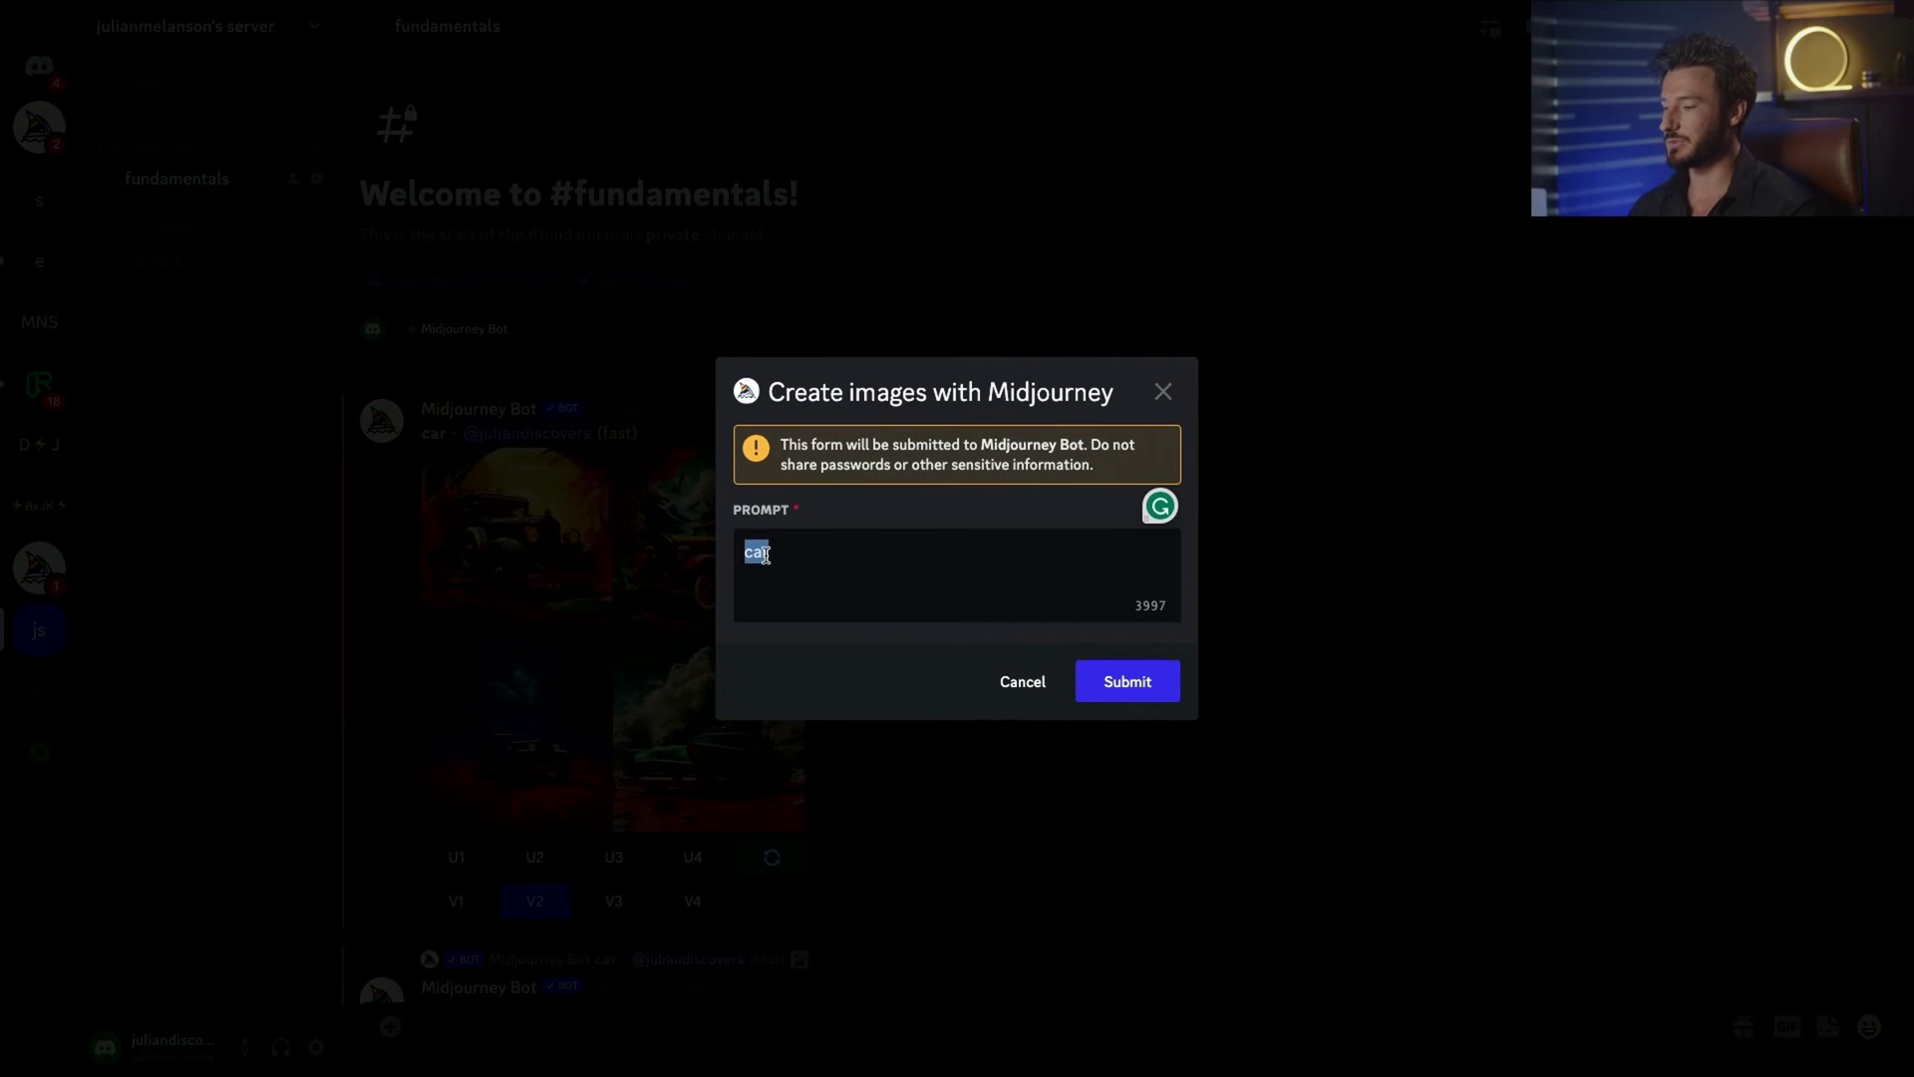
key(BackSpace)
text(classic 80's sports car, photo-realistic, restaurant diner in the background with sunset)
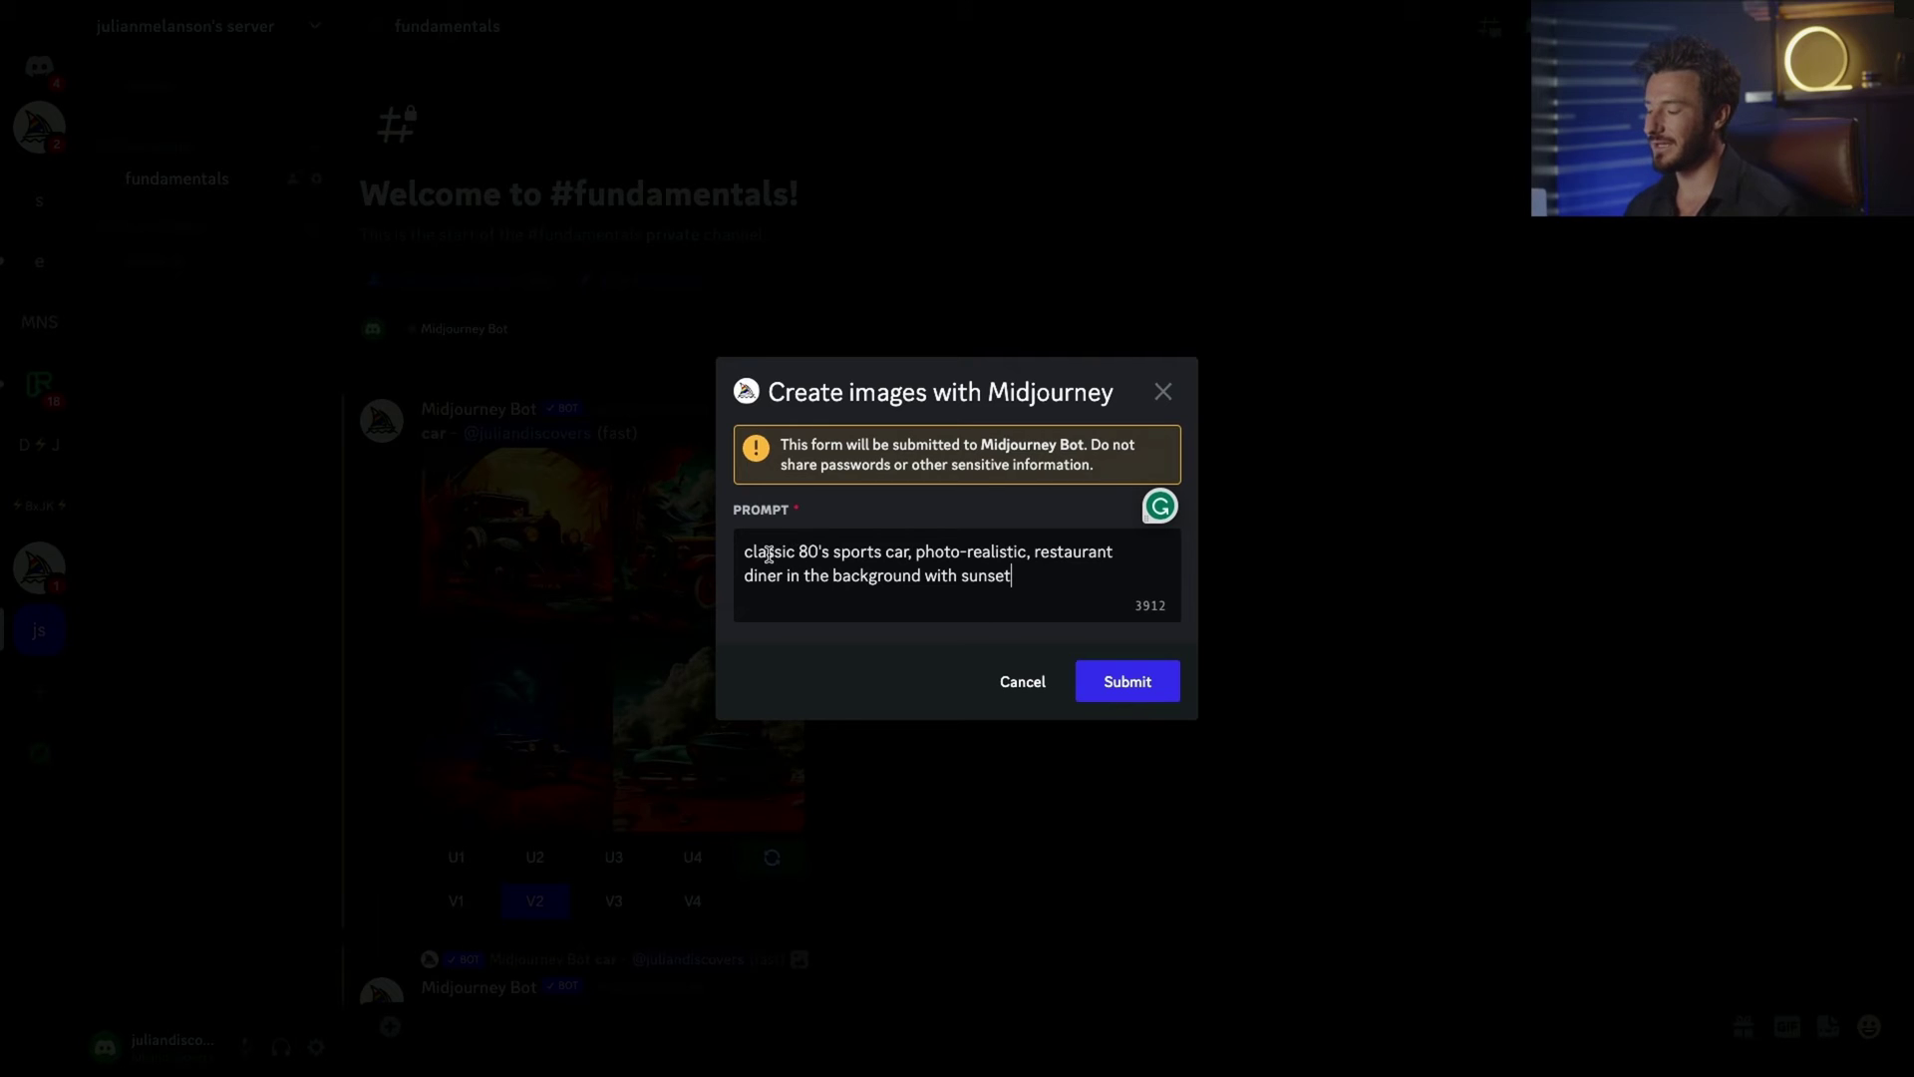
drag(767, 553, 909, 554)
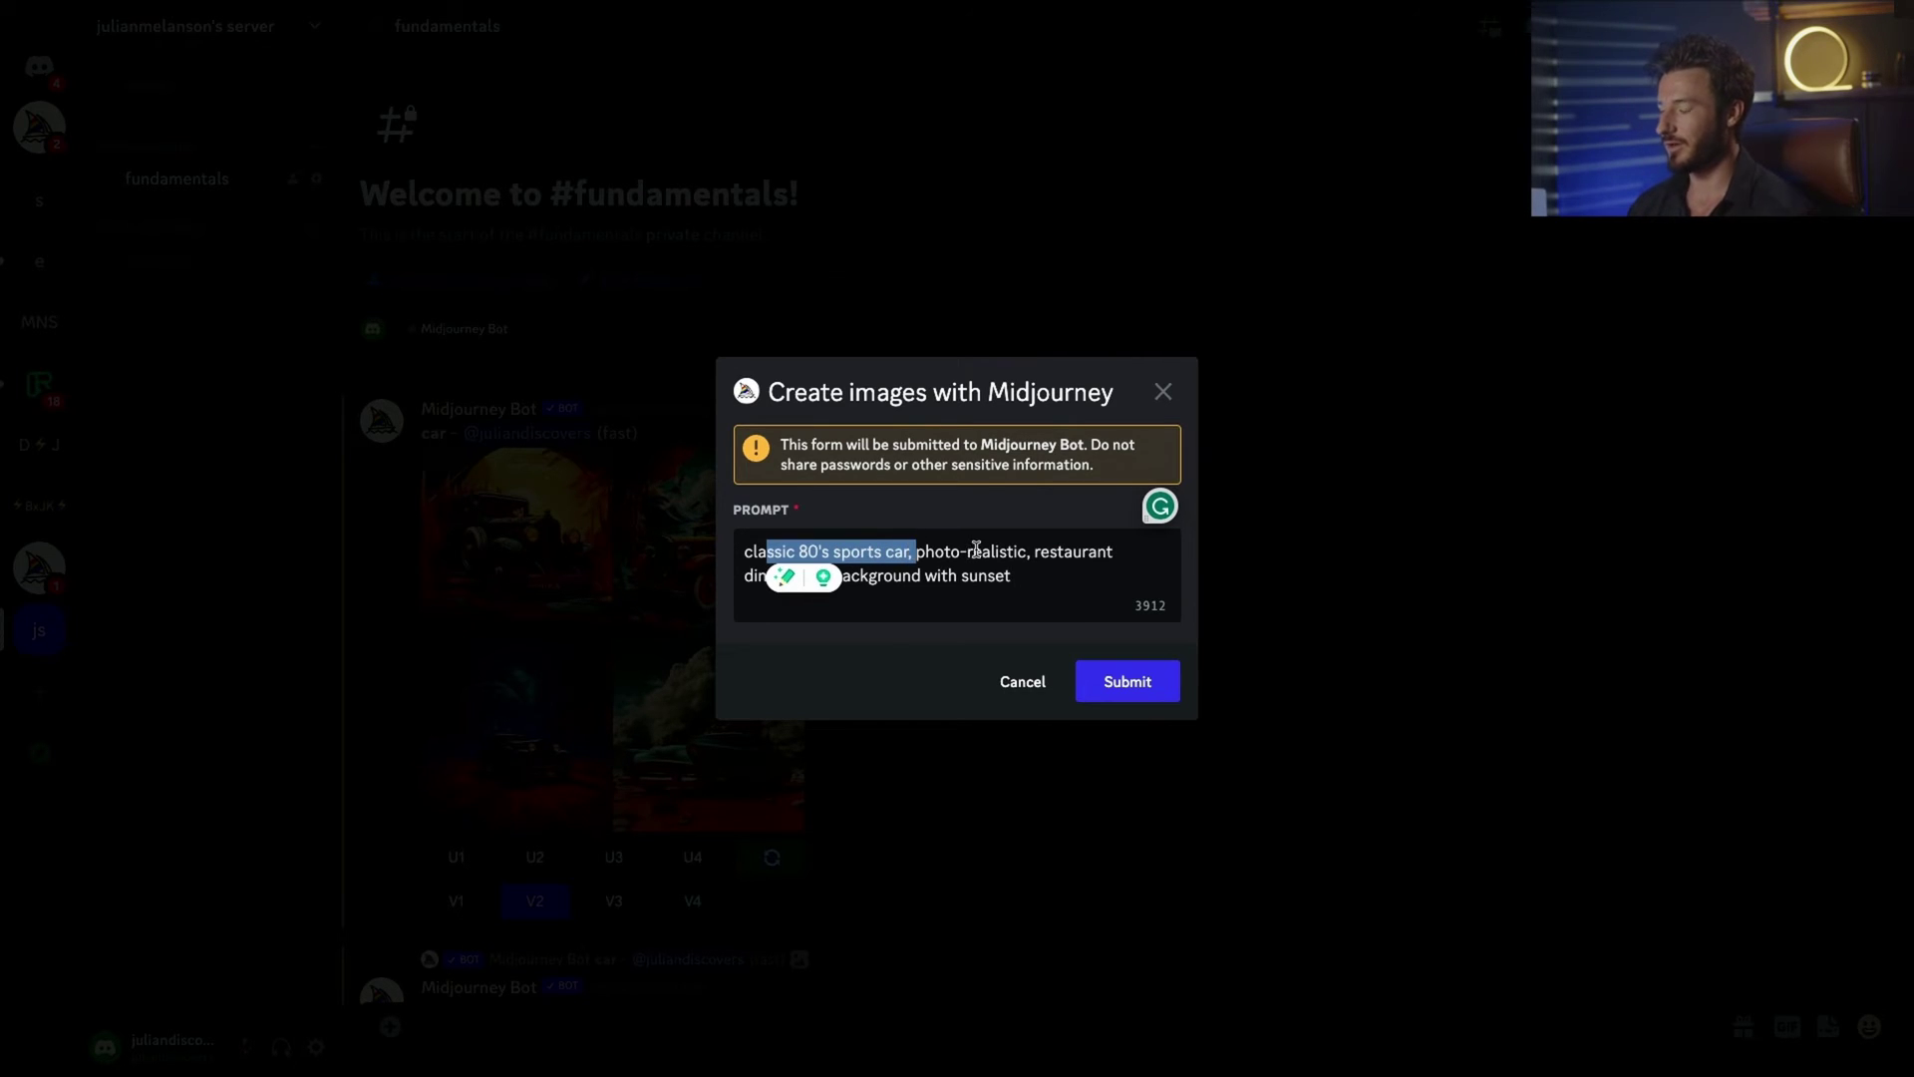
click(976, 551)
text(, highly detailed)
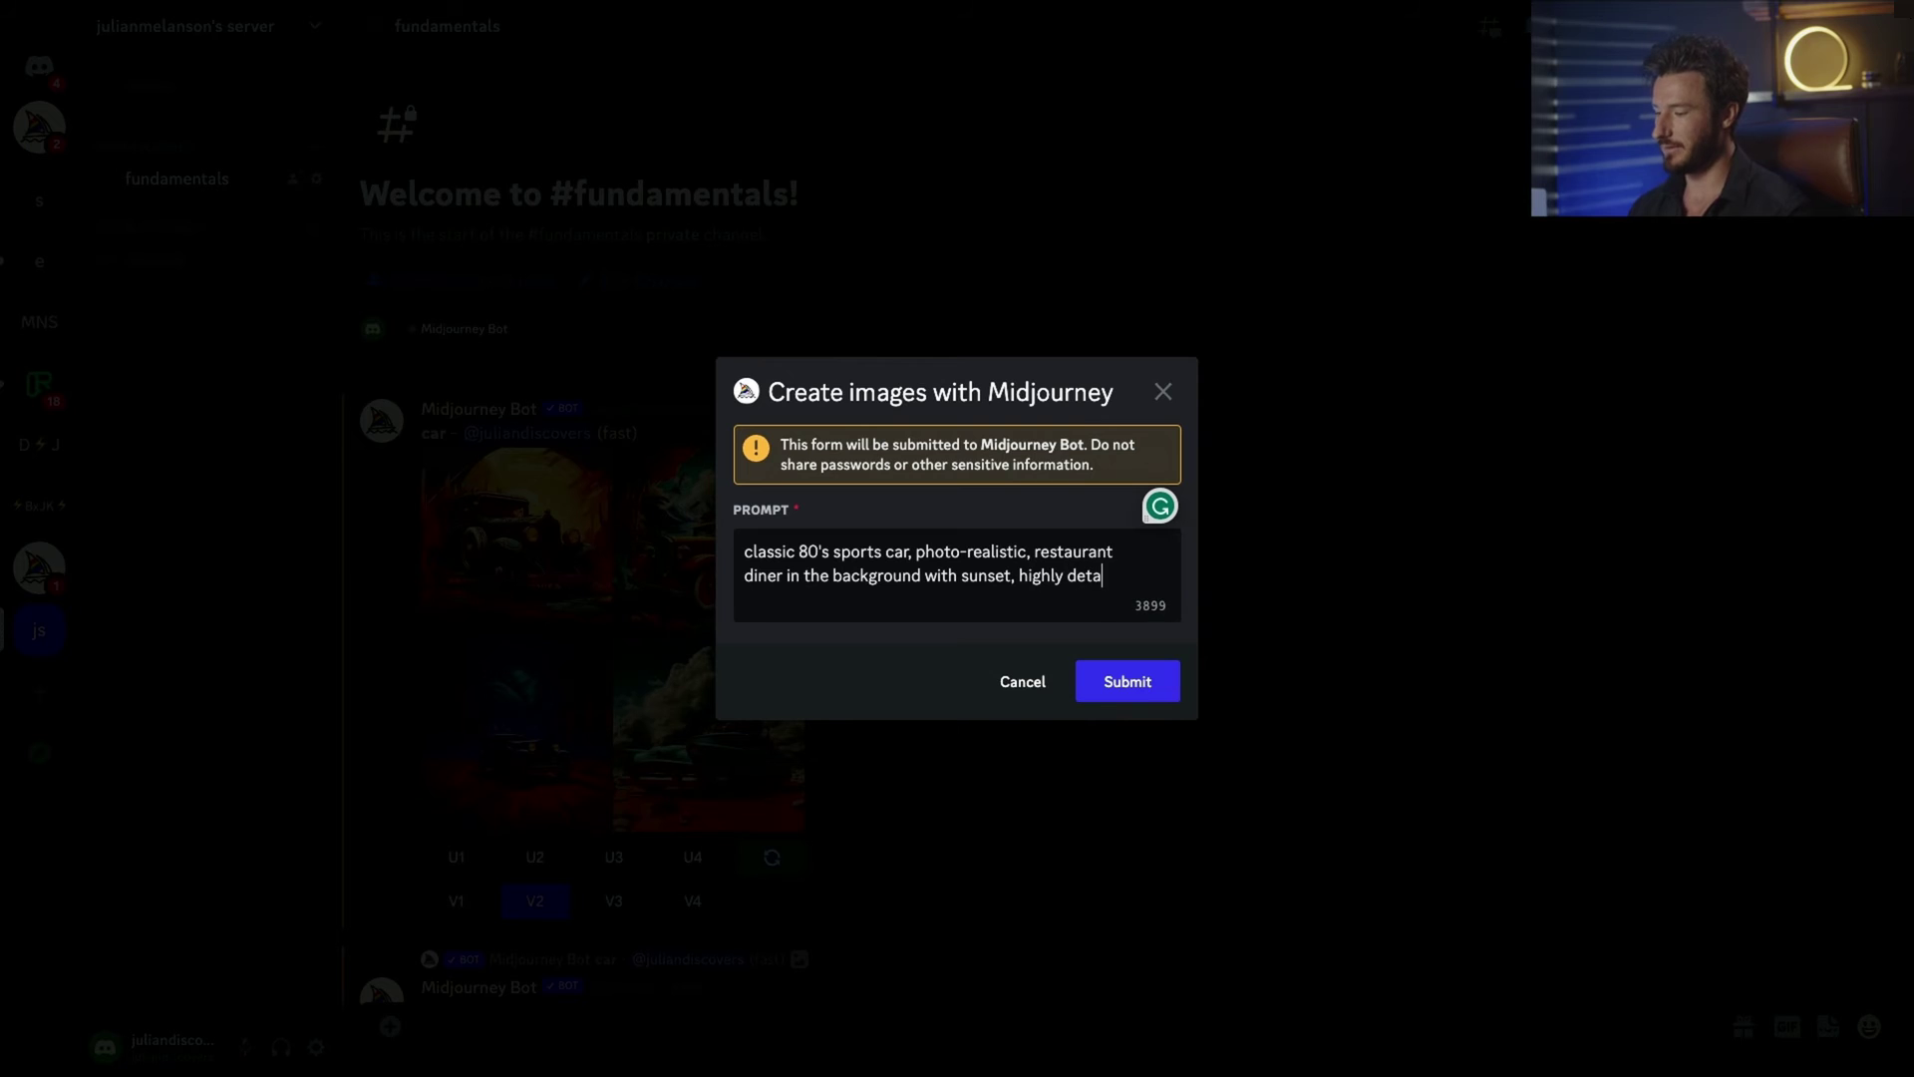
click(1147, 680)
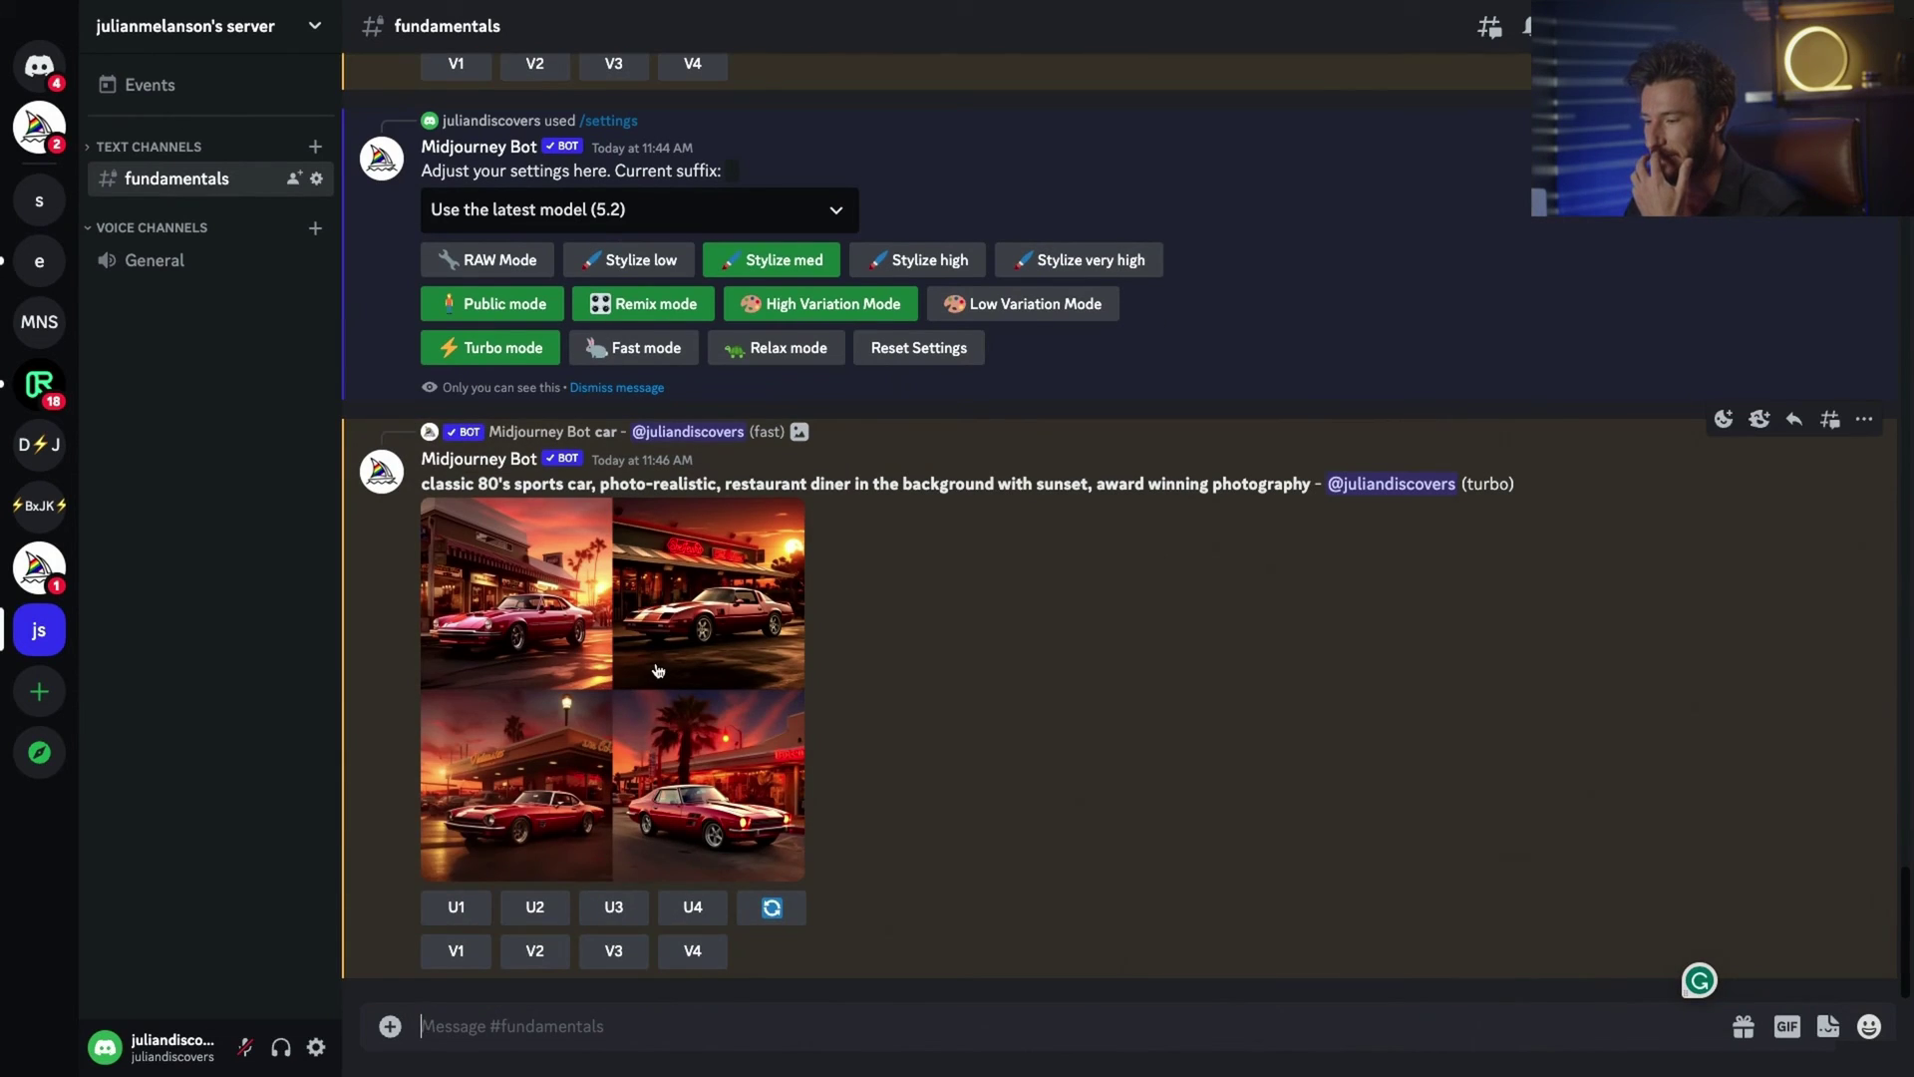
- Open the grid of red 80's sports cars at sunset diners in the lightbox
click(656, 670)
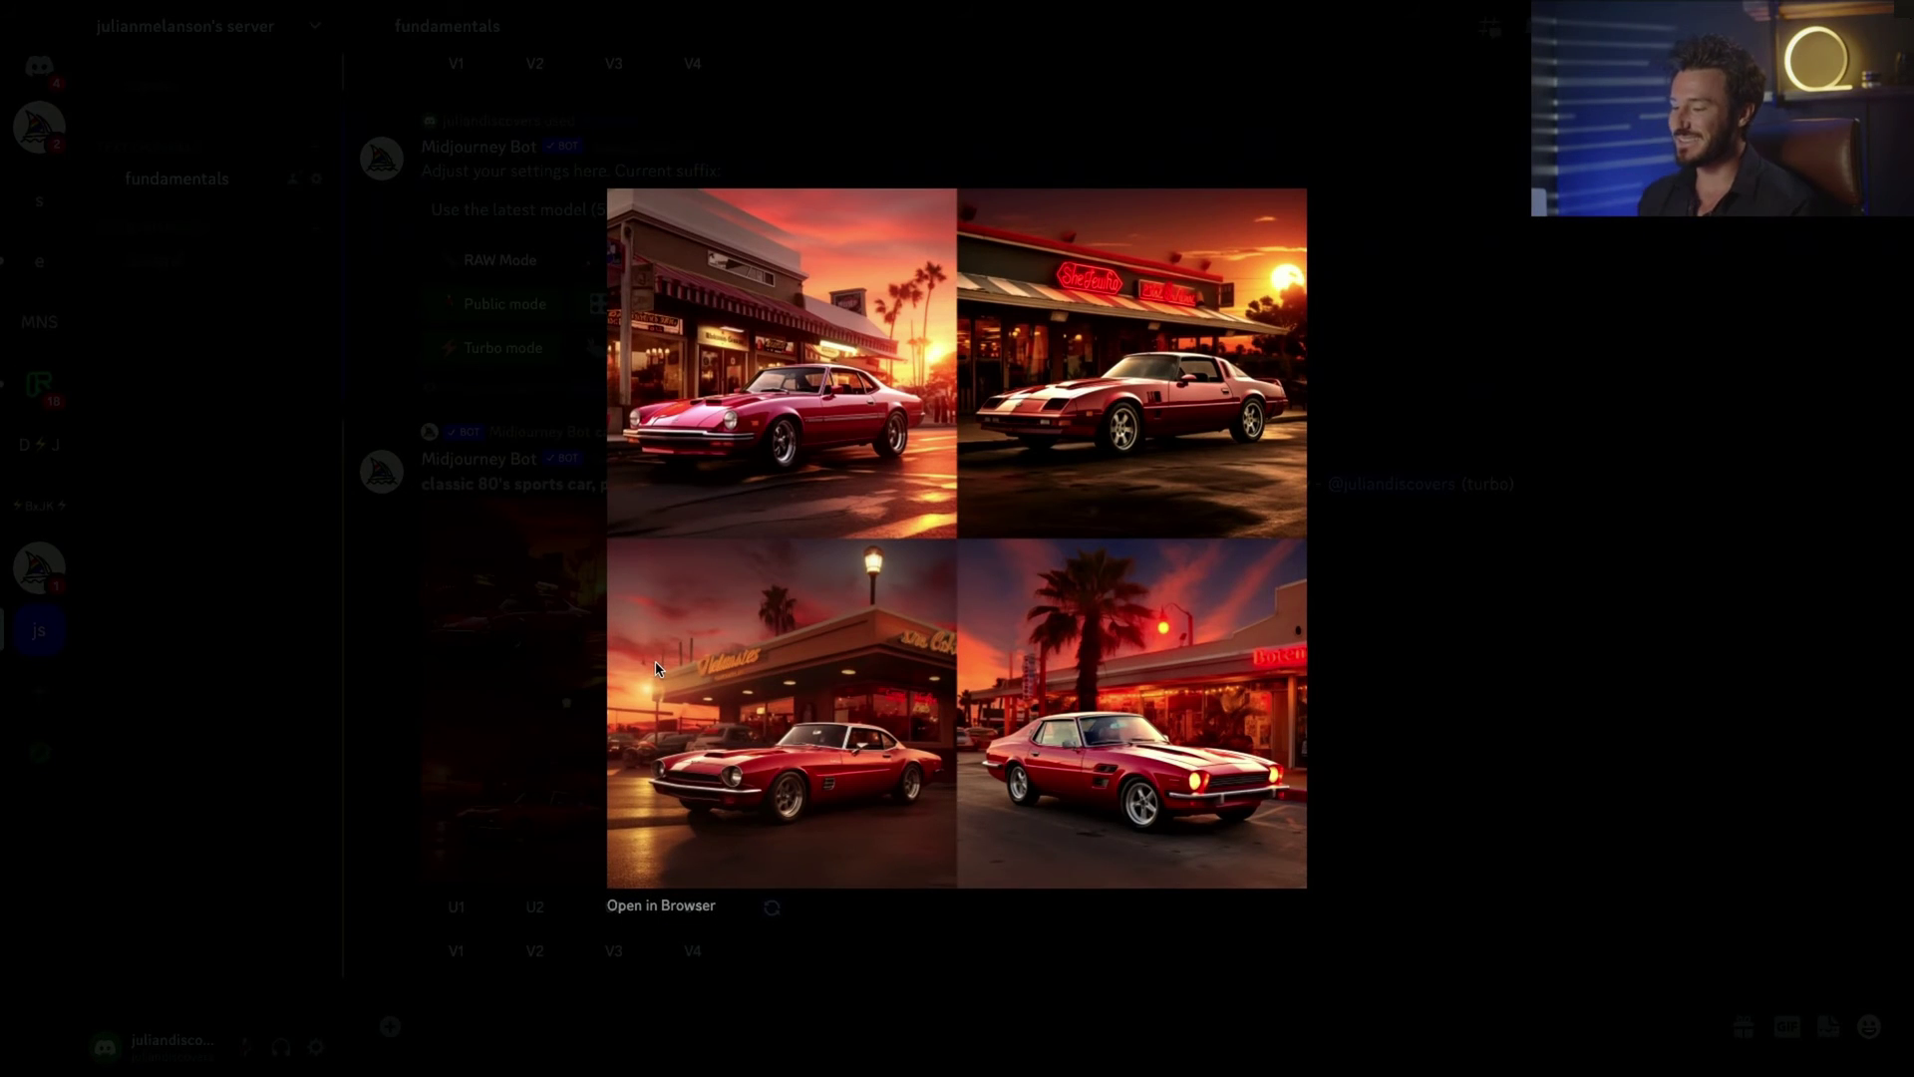